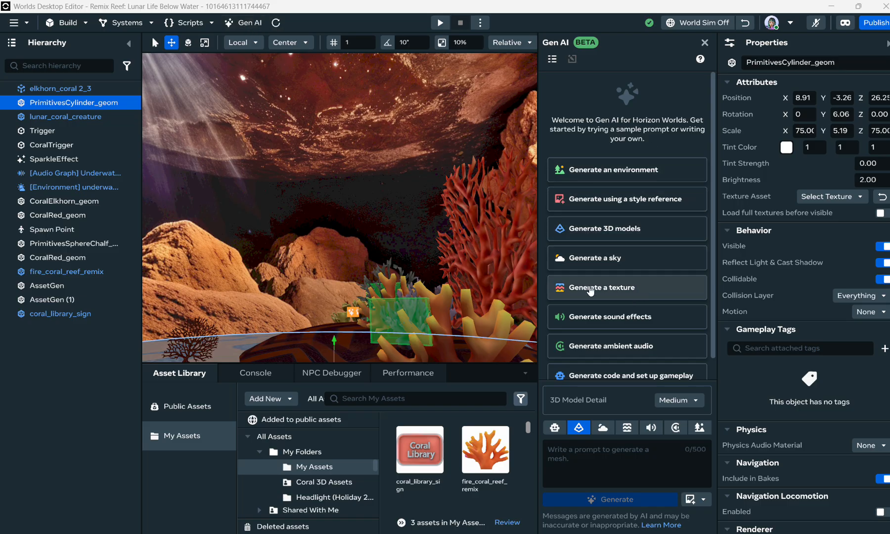
# - Set the Gen AI generator to create 3D models with the model detail at Small
pyautogui.click(590, 290)
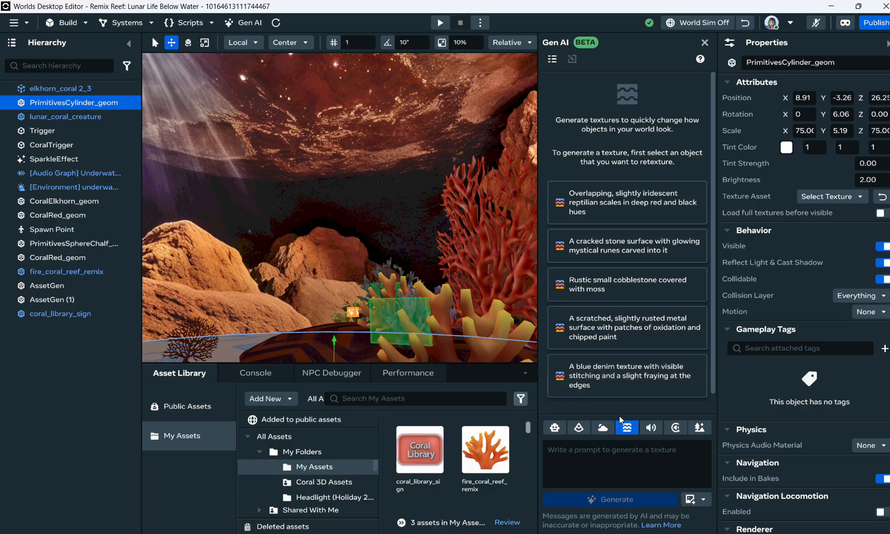
pyautogui.click(579, 430)
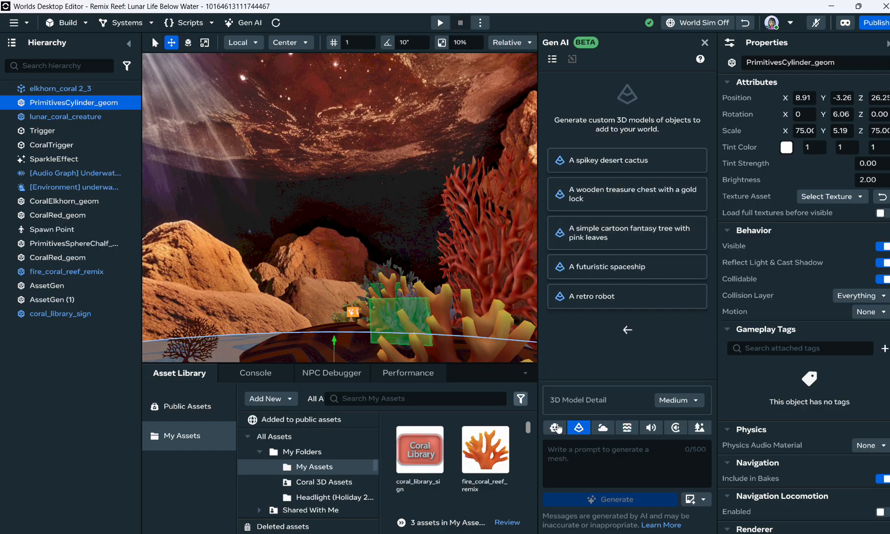
pyautogui.click(568, 457)
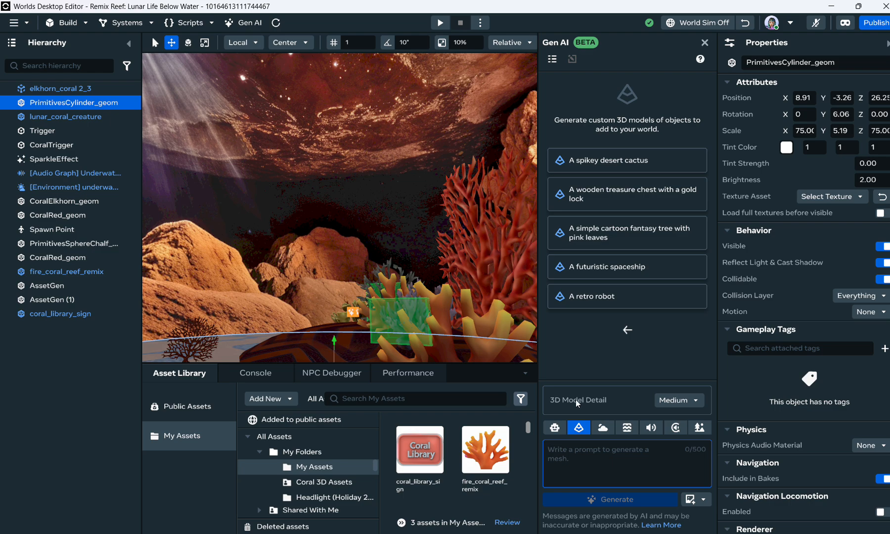
pyautogui.click(673, 402)
pyautogui.click(680, 419)
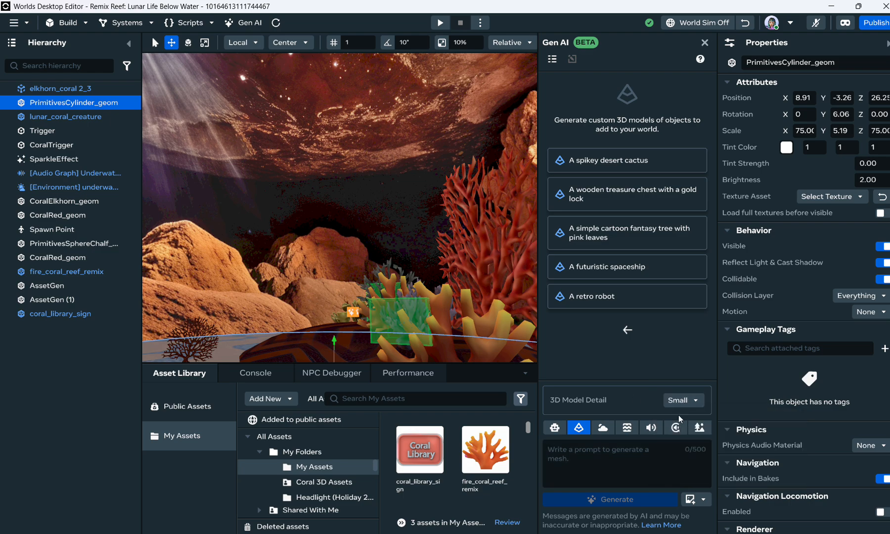
# - Generate candidate images for a 3D model from the prompt "elkhorn coral"
pyautogui.click(552, 455)
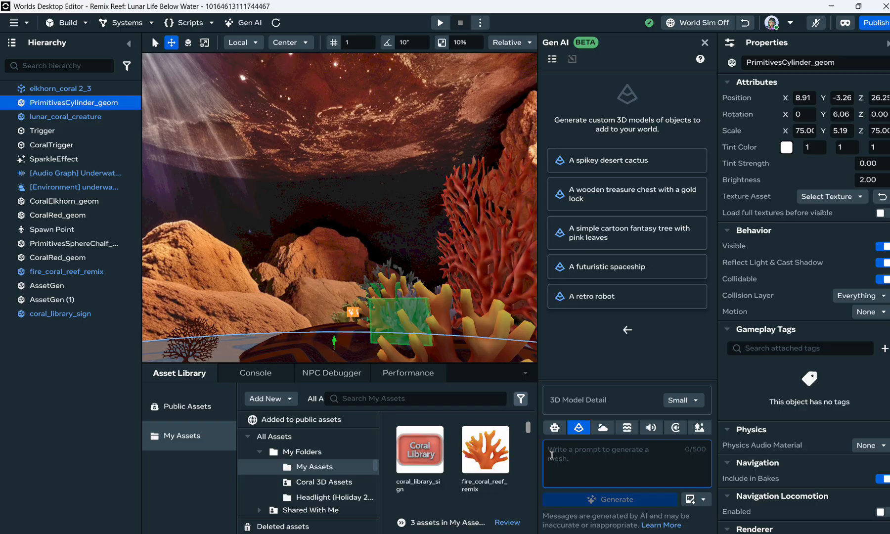
pyautogui.write('elk')
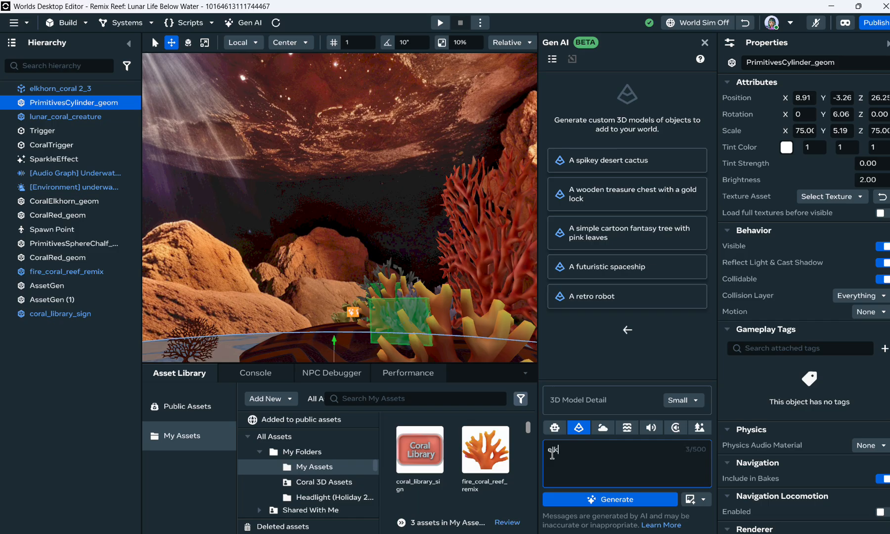
pyautogui.write('horn ')
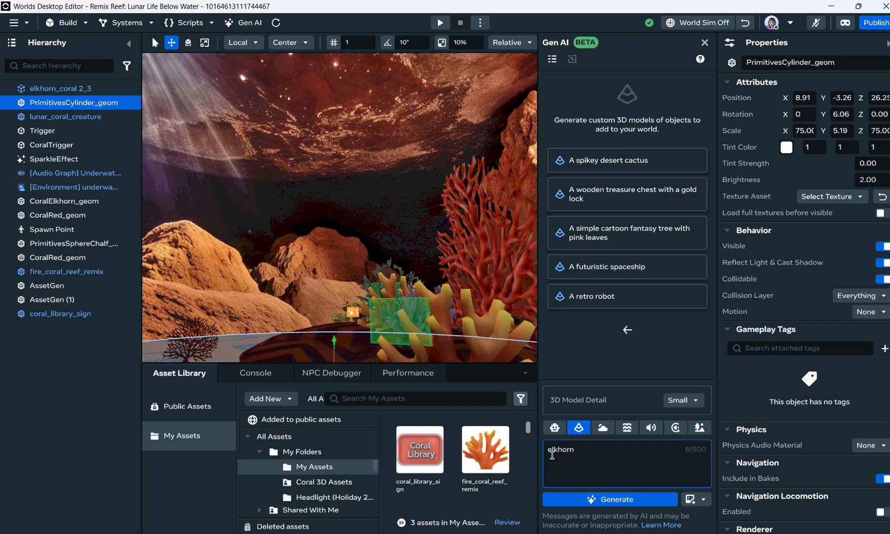
pyautogui.write('coral')
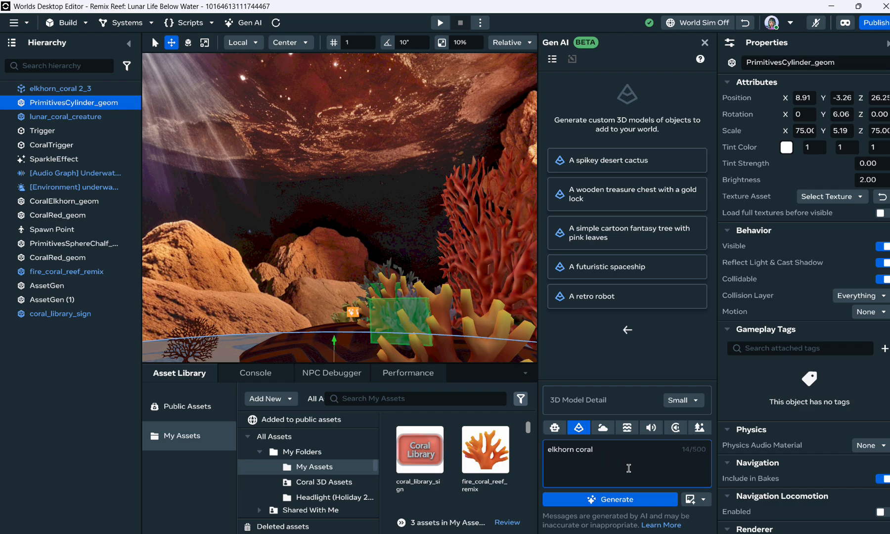
pyautogui.click(619, 504)
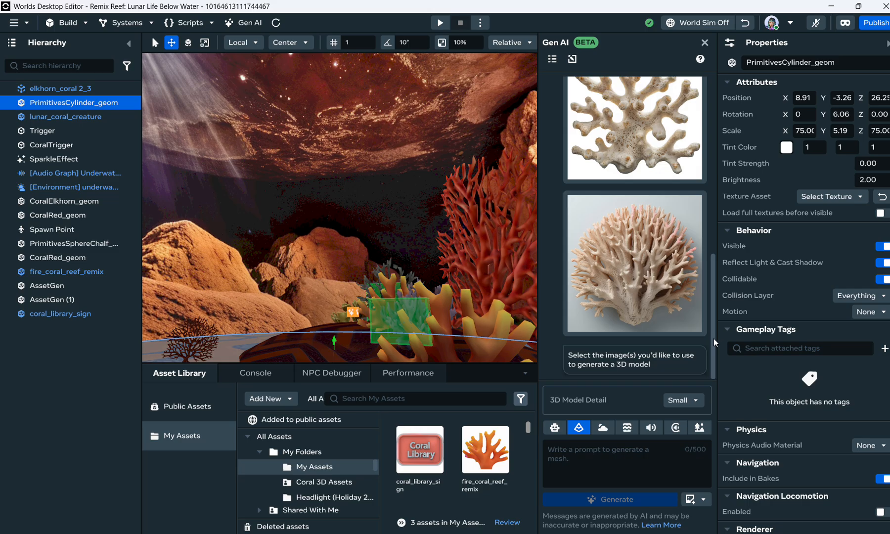
# - Generate a 3D model from the beige branching coral image on white, just above the pinkish round coral, and save the model
pyautogui.moveTo(712, 337); pyautogui.dragTo(678, 264)
pyautogui.moveTo(604, 279)
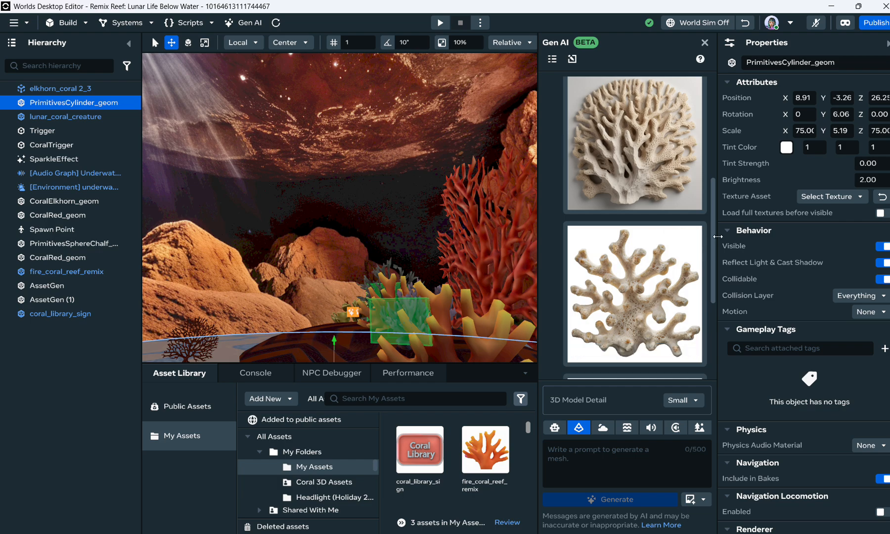
pyautogui.scroll(3, 709, 247)
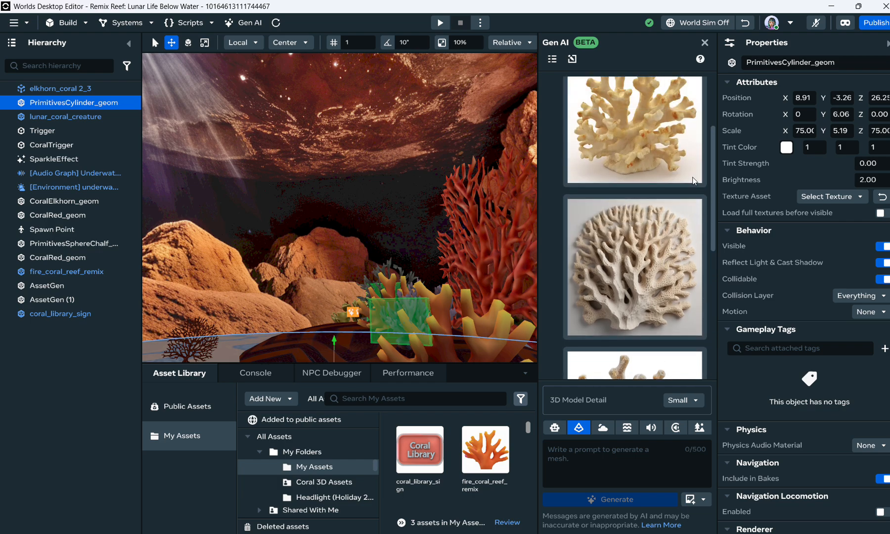
pyautogui.moveTo(585, 184)
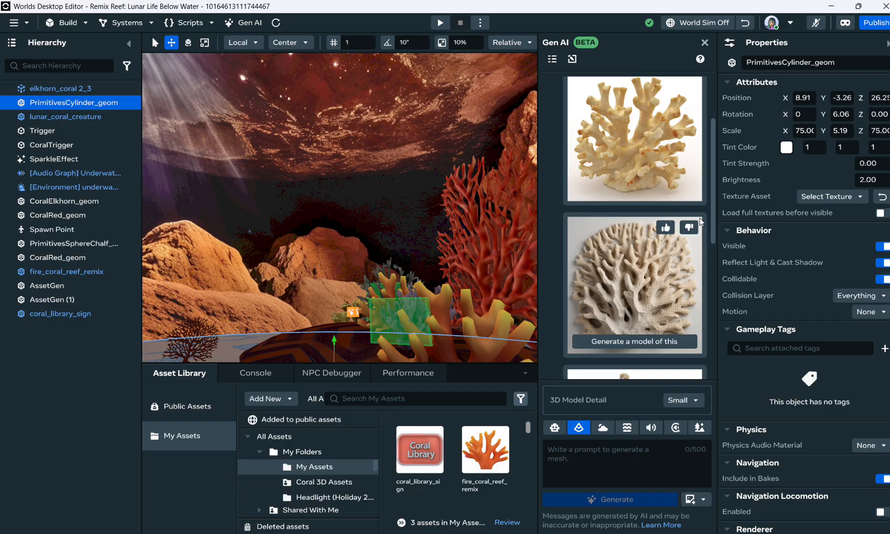
pyautogui.moveTo(713, 219); pyautogui.dragTo(706, 317)
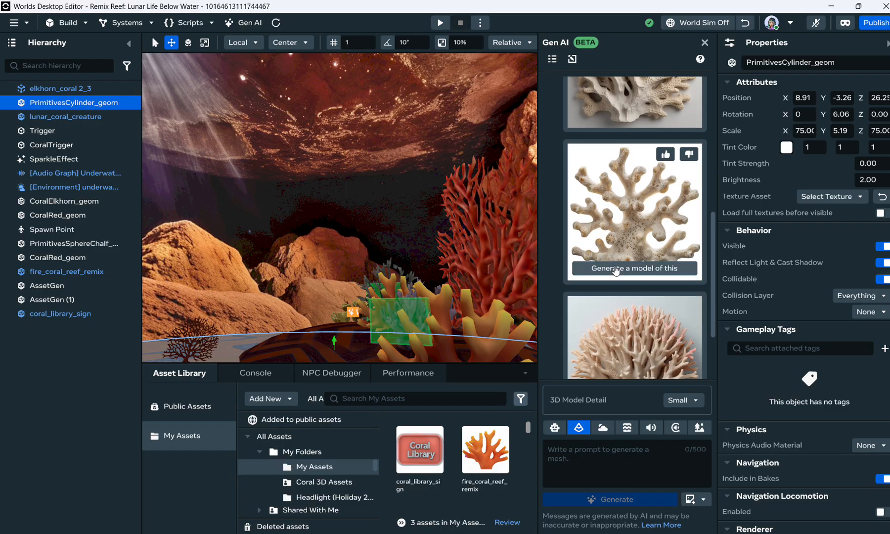
pyautogui.moveTo(712, 280); pyautogui.dragTo(714, 315)
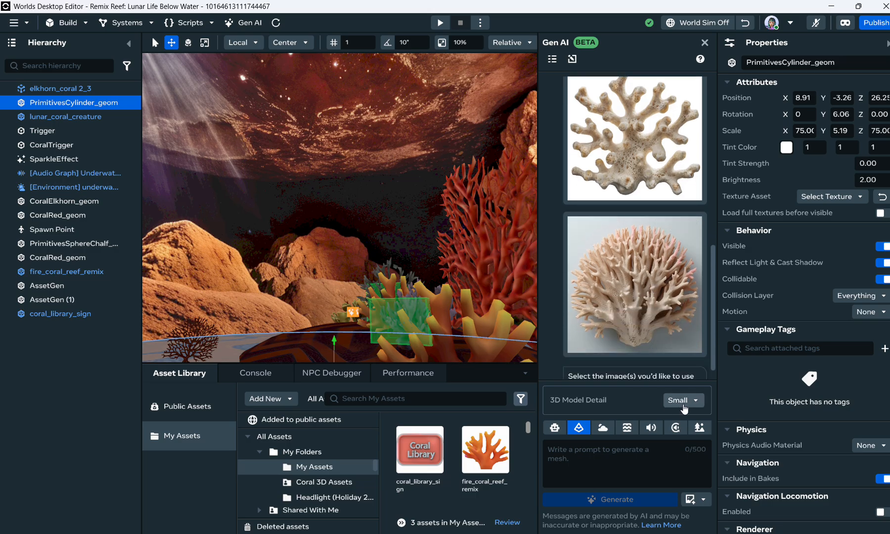
pyautogui.moveTo(601, 305)
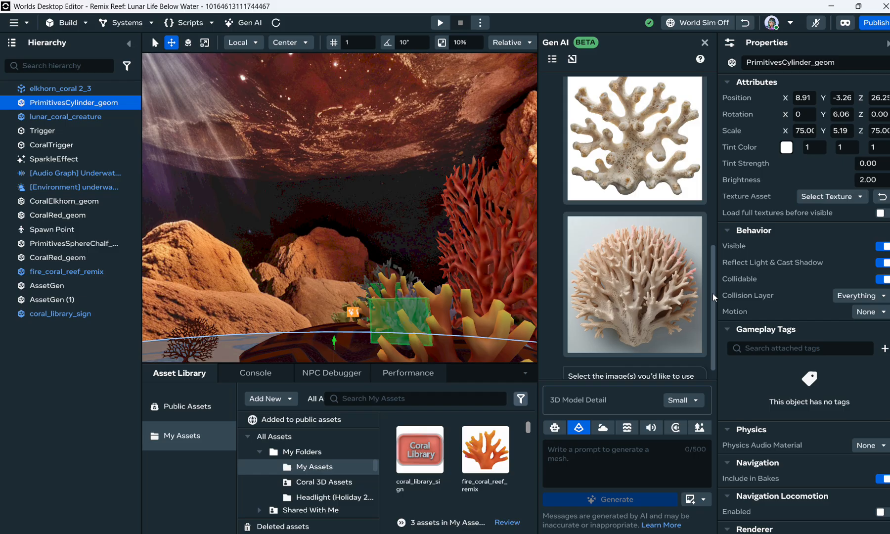
pyautogui.moveTo(712, 293); pyautogui.dragTo(712, 288)
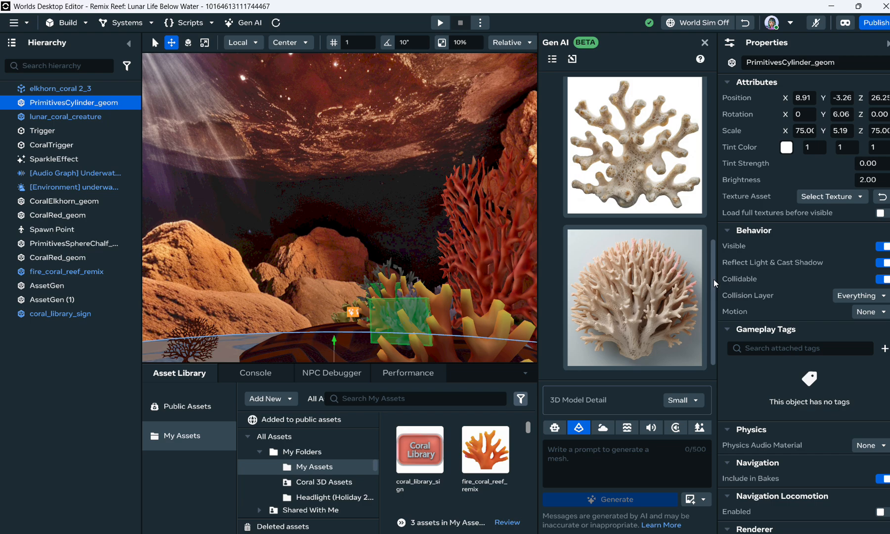
pyautogui.moveTo(714, 279); pyautogui.dragTo(709, 248)
pyautogui.moveTo(656, 286)
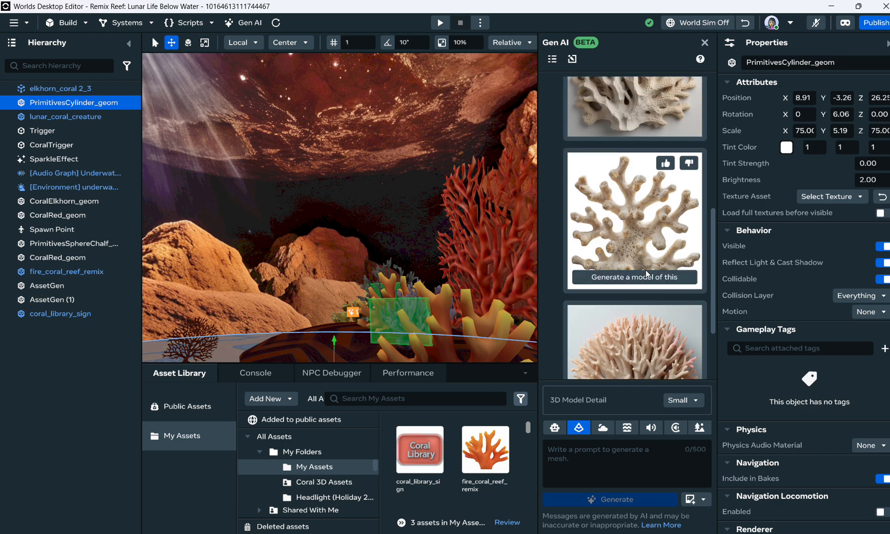
pyautogui.click(646, 277)
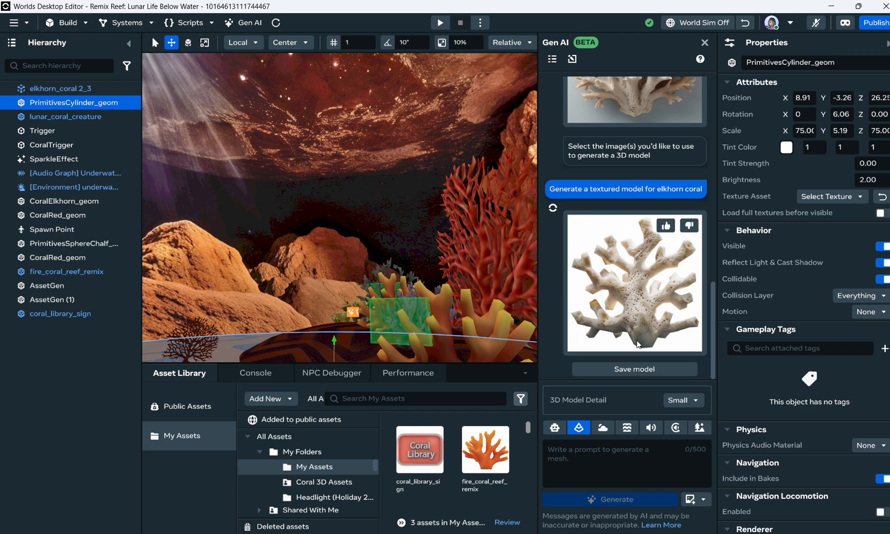
pyautogui.click(635, 370)
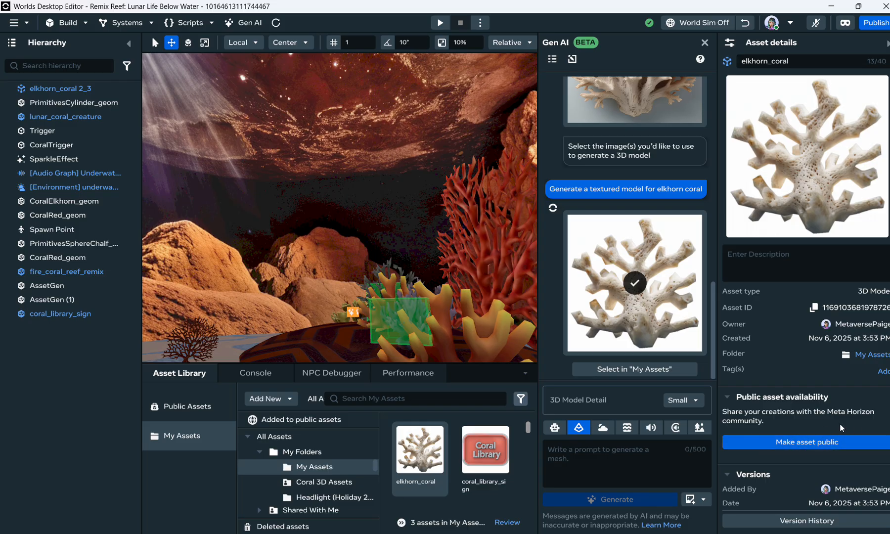
# - Begin making the elkhorn_coral asset public and set its public name to elkhorn_coral_remix_reef
pyautogui.click(804, 446)
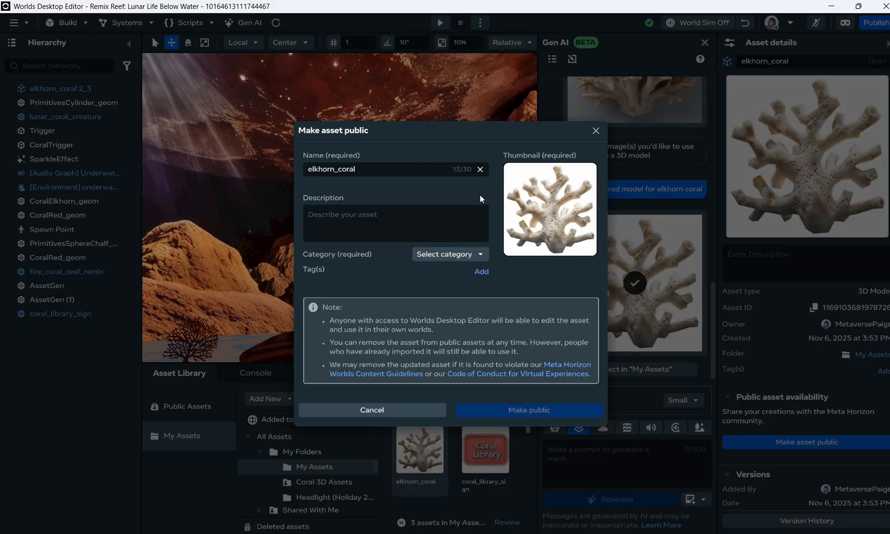
pyautogui.click(365, 167)
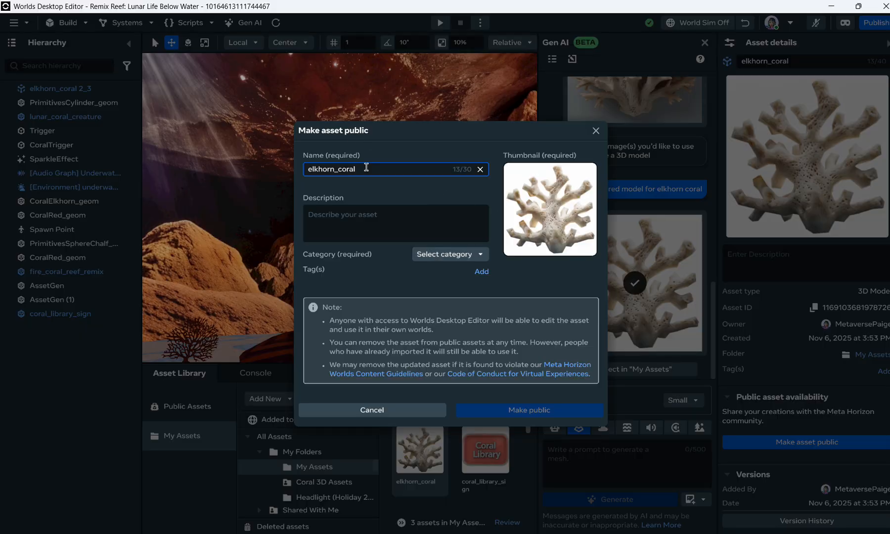
pyautogui.write('_remix_reef')
# - Describe the asset as "Use this coral to remix the reef or in your world highlighting SDG-14 Life Below Water. - Thanks, Remix Reef Team"
pyautogui.click(311, 214)
pyautogui.write('Use this coral to remix the reef or in your world highlighting SDG-14 Life Below Water. - Thanks, Remix Reef Team')
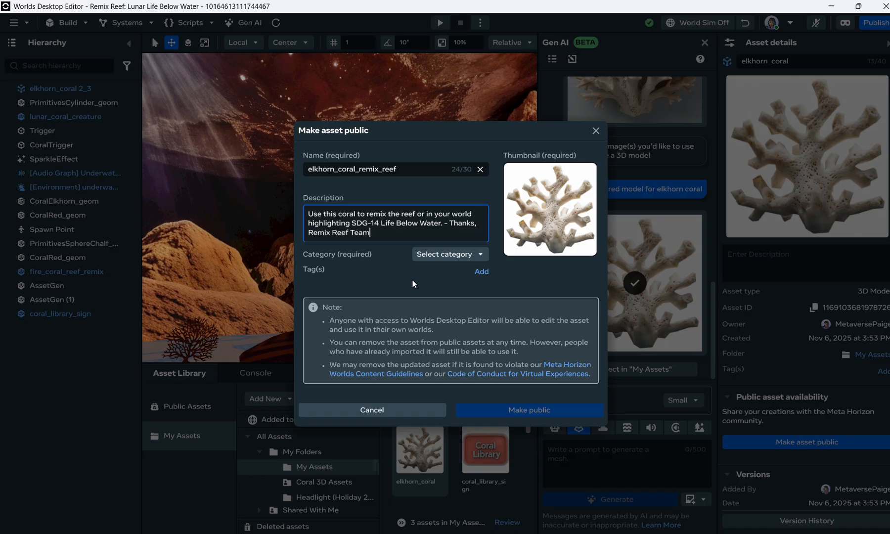
# - Categorize the asset as Environment with Water as the additional category
pyautogui.click(443, 255)
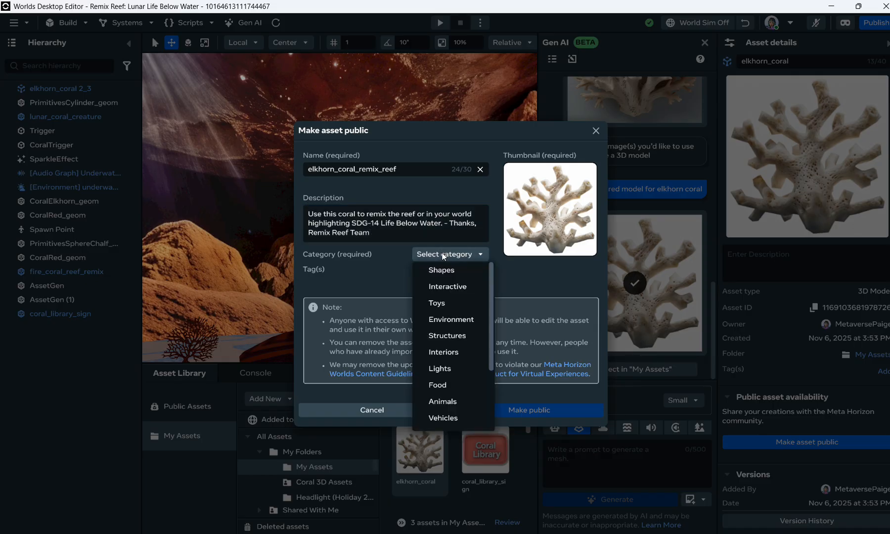
pyautogui.click(440, 319)
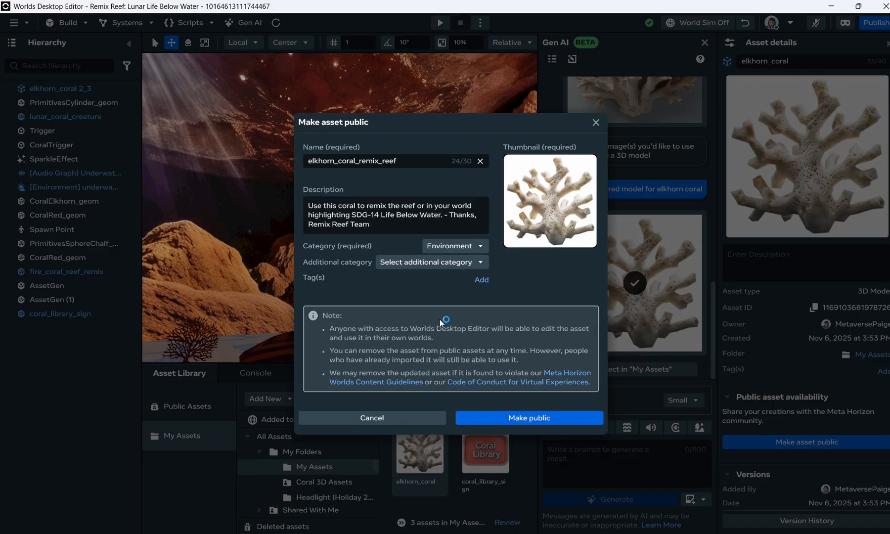
pyautogui.click(460, 263)
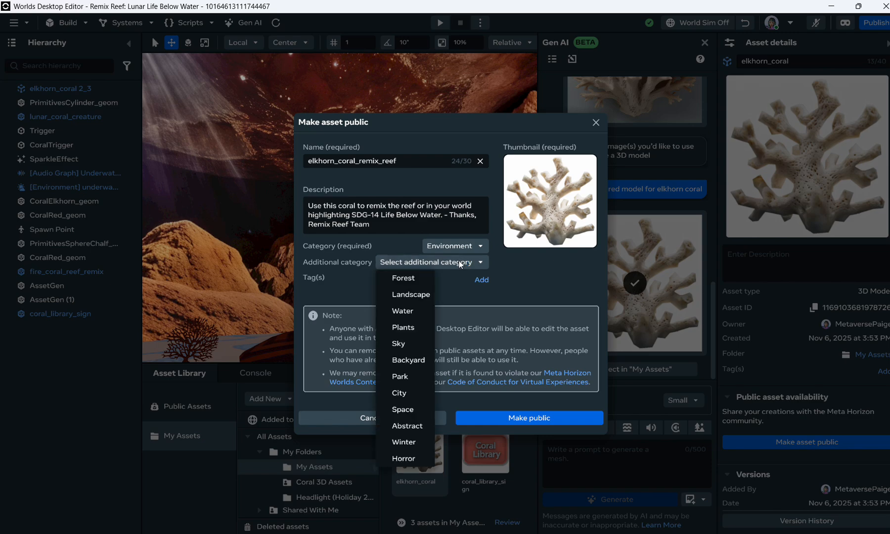
pyautogui.click(411, 312)
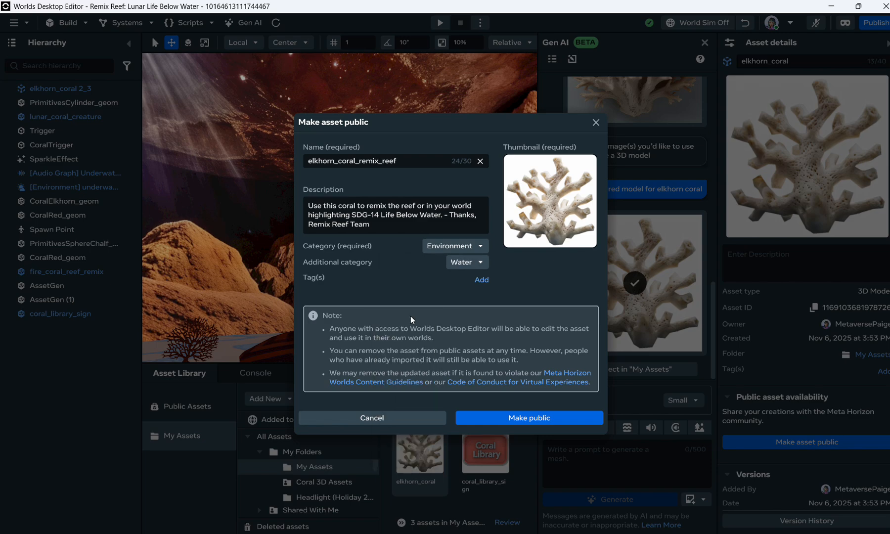
# - Tag the asset with remixreef, simulation and ocean, and make it public
pyautogui.click(481, 280)
pyautogui.click(386, 280)
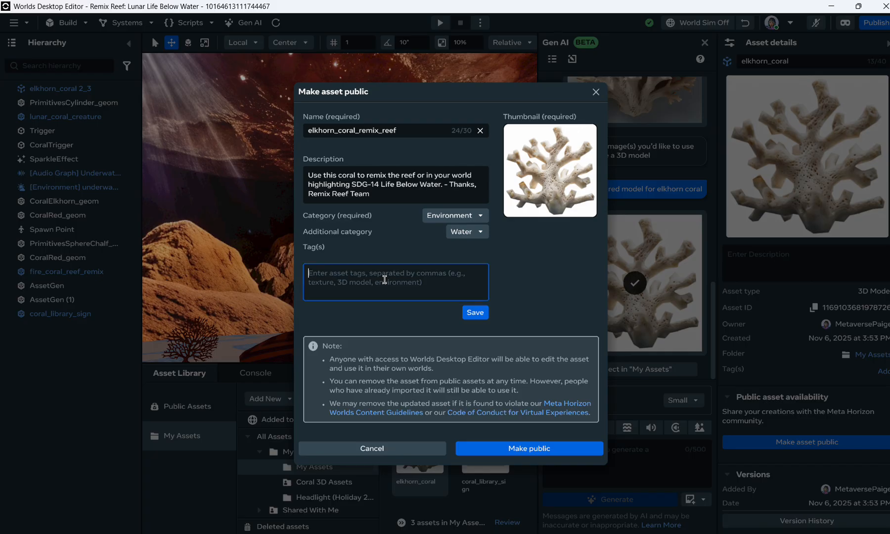
pyautogui.write('remixr')
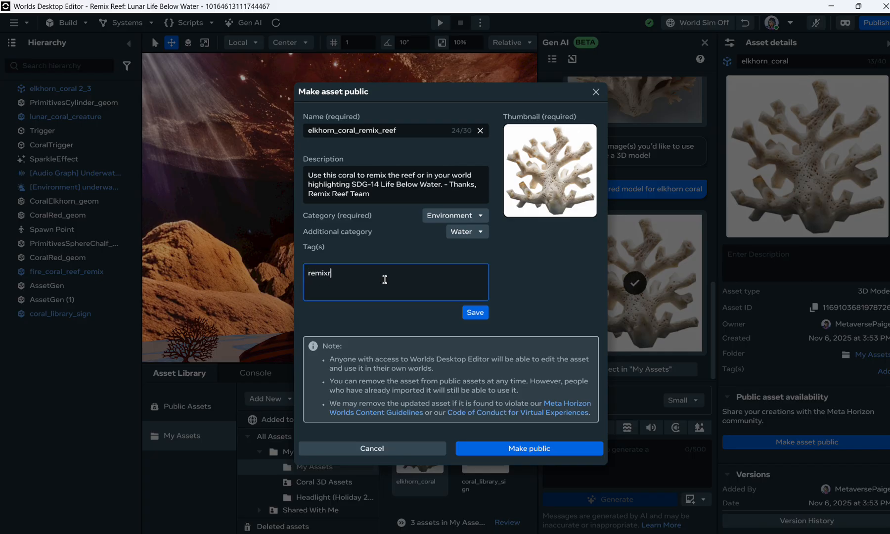
pyautogui.write('eef, simulation, ocean')
pyautogui.click(476, 313)
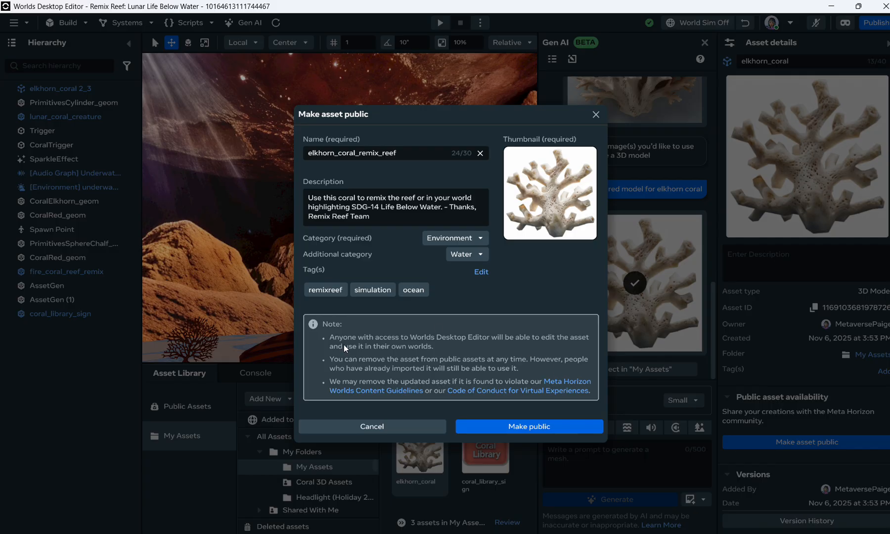
pyautogui.click(514, 429)
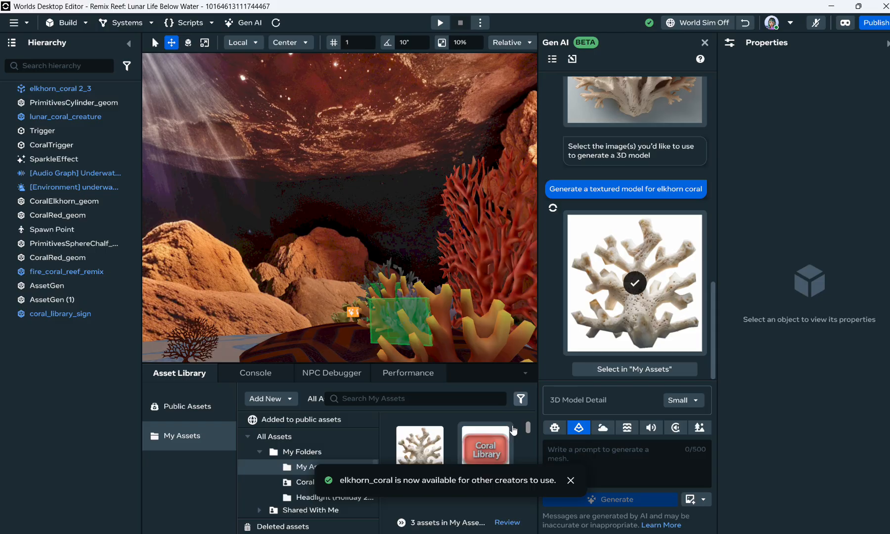
pyautogui.click(569, 482)
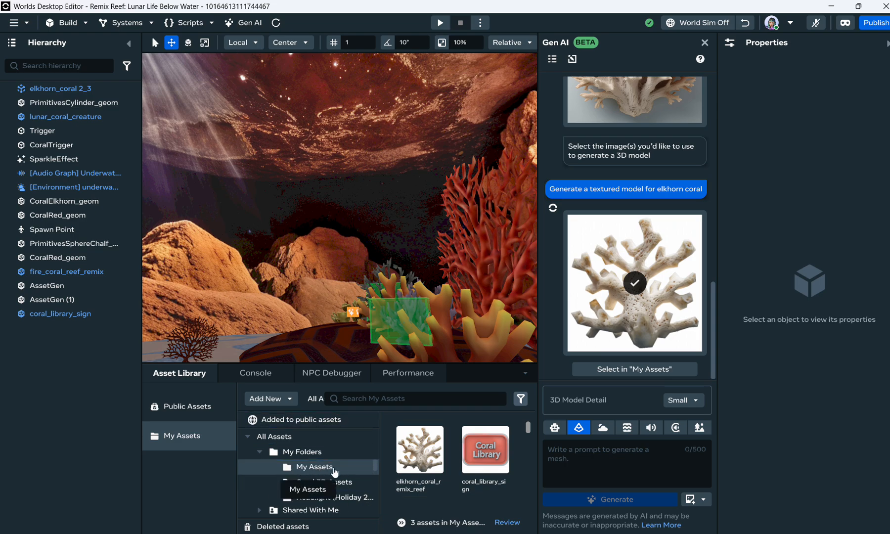
# - Browse the newest public assets and locate the published elkhorn_coral_remix_reef model
pyautogui.click(185, 408)
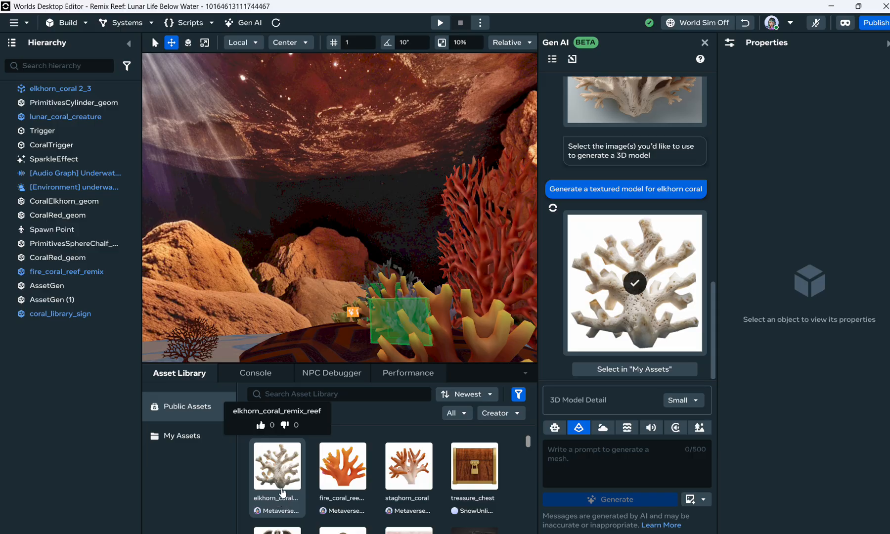
pyautogui.scroll(-5, 282, 490)
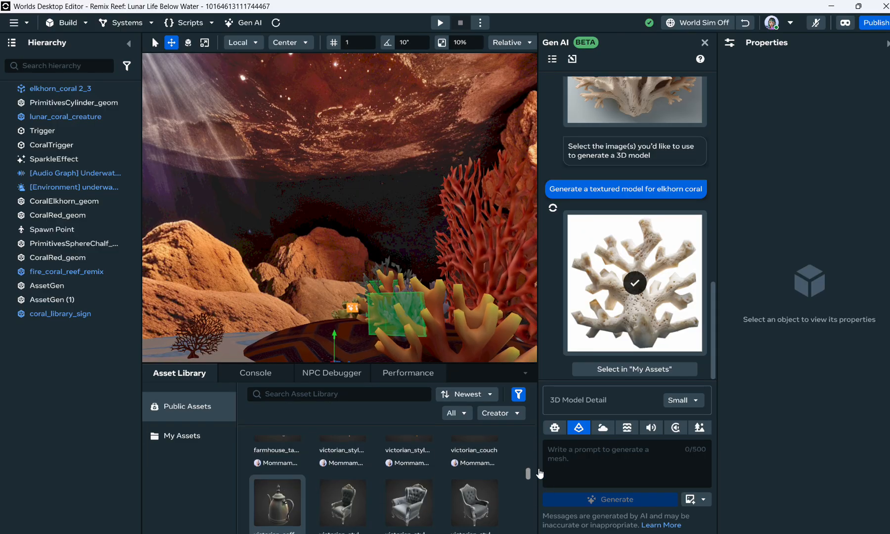
pyautogui.moveTo(527, 464); pyautogui.dragTo(527, 524)
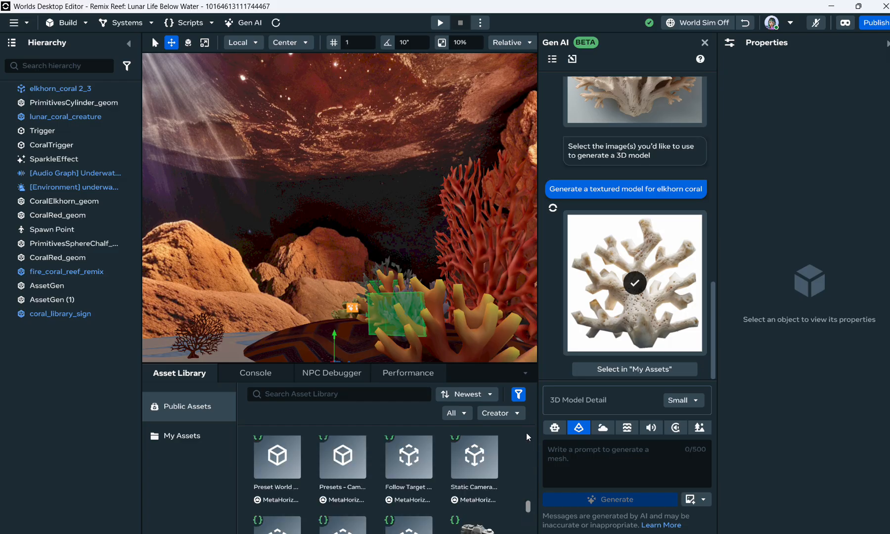
pyautogui.scroll(3, 375, 467)
pyautogui.scroll(5, 375, 467)
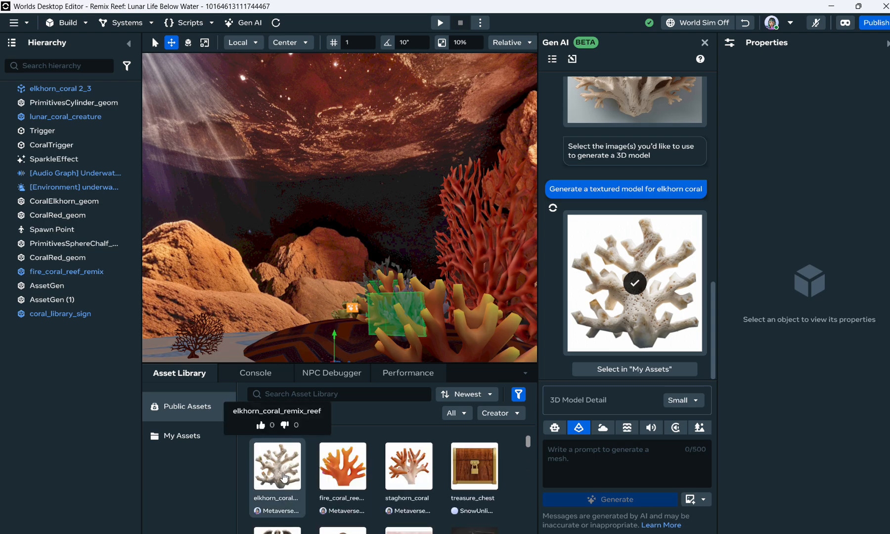
# - Place the elkhorn_coral_remix_reef asset in the world and lower it to about X 25.19, Y 1.16 near the yellow coral
pyautogui.moveTo(283, 478); pyautogui.dragTo(310, 282)
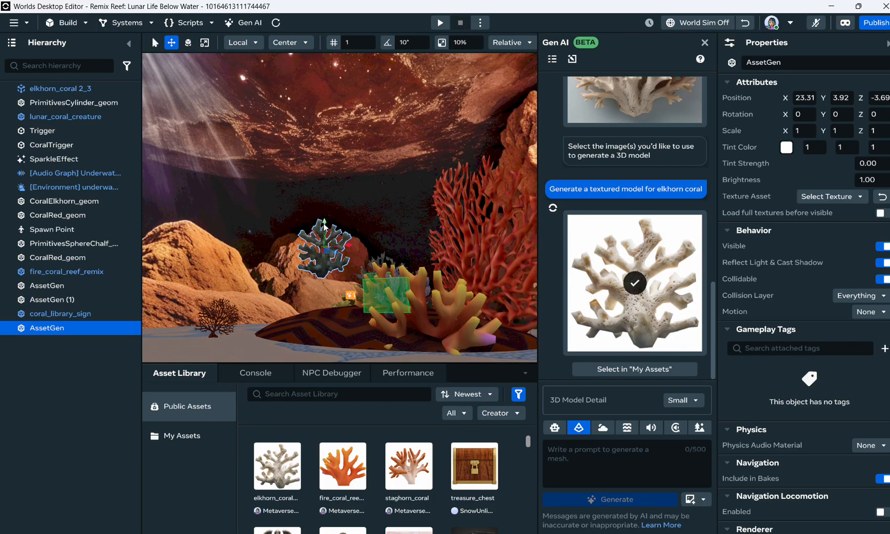
pyautogui.moveTo(324, 224); pyautogui.dragTo(402, 302)
pyautogui.scroll(-3, 313, 309)
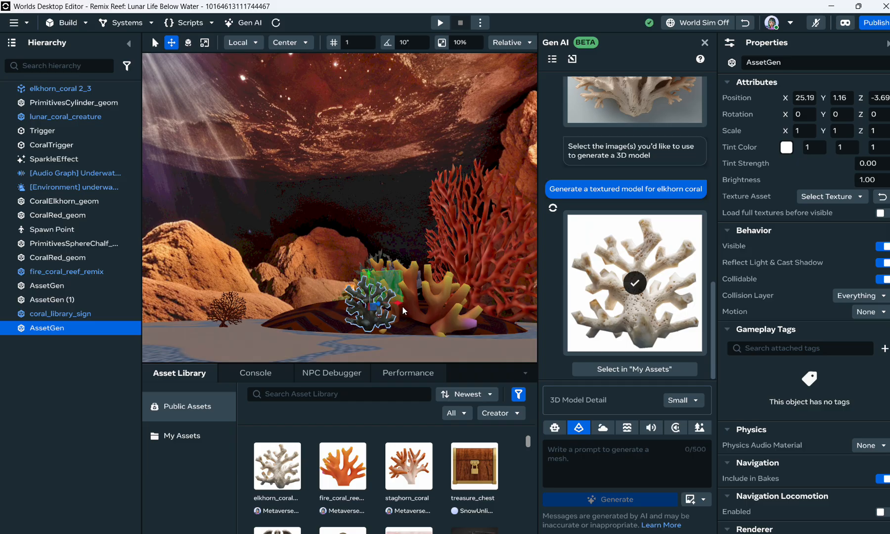
# - Move the placed elkhorn coral along its Z axis to about 5.60, beside the yellow coral
pyautogui.keyDown('alt'); pyautogui.moveTo(320, 239); pyautogui.dragTo(109, 290); pyautogui.keyUp('alt')
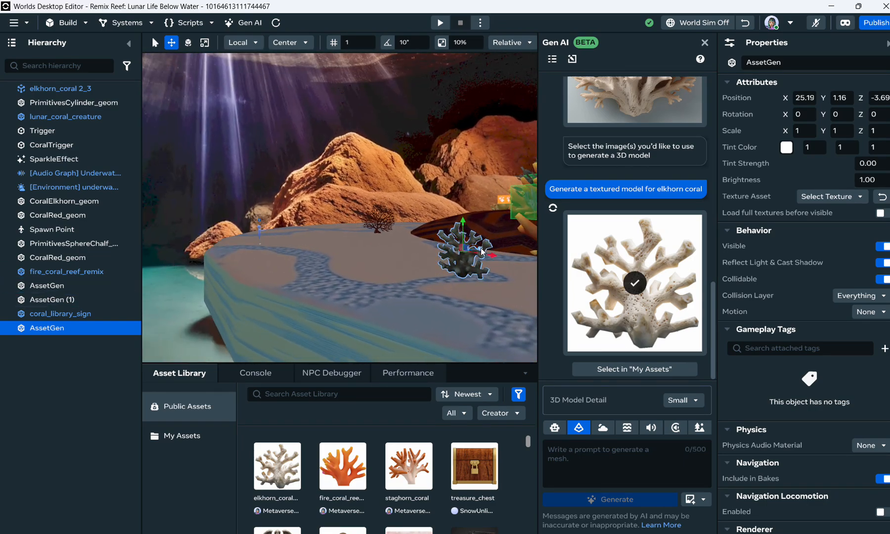
pyautogui.keyDown('alt'); pyautogui.moveTo(487, 247); pyautogui.dragTo(528, 211); pyautogui.keyUp('alt')
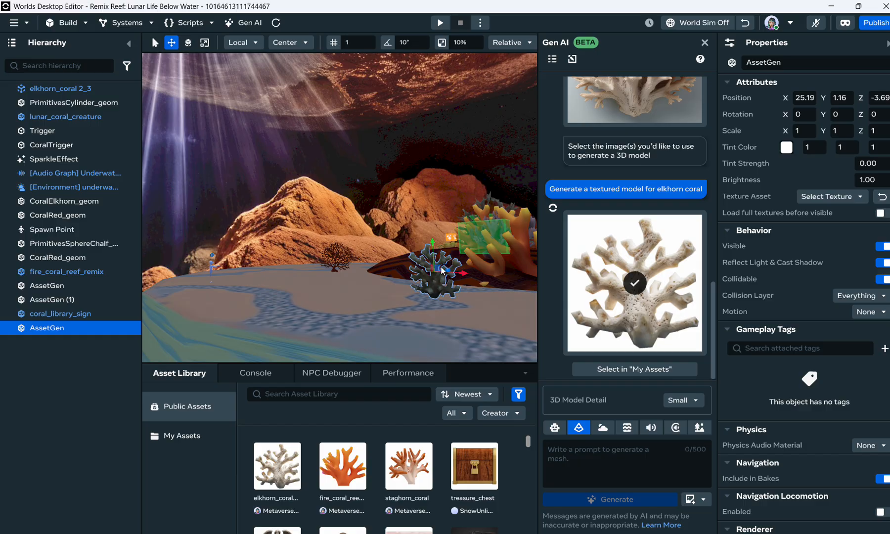
pyautogui.press('d')
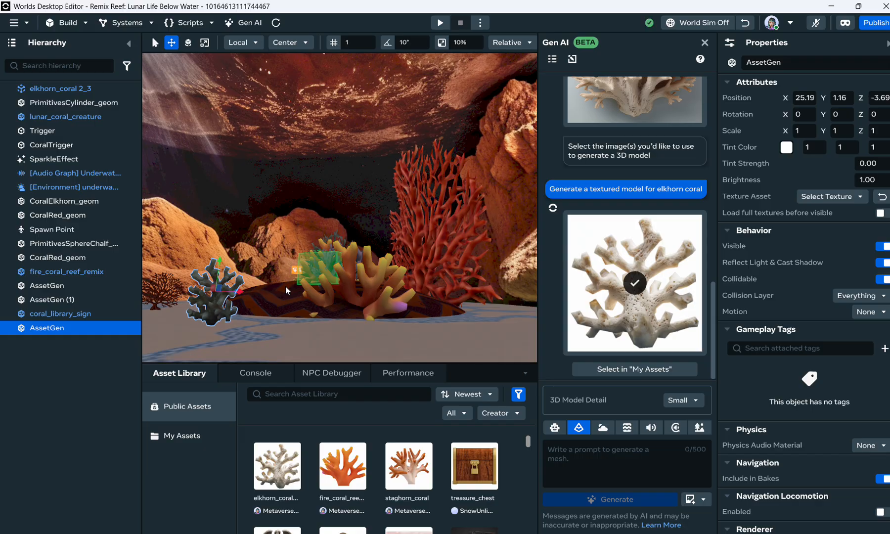
pyautogui.press('d')
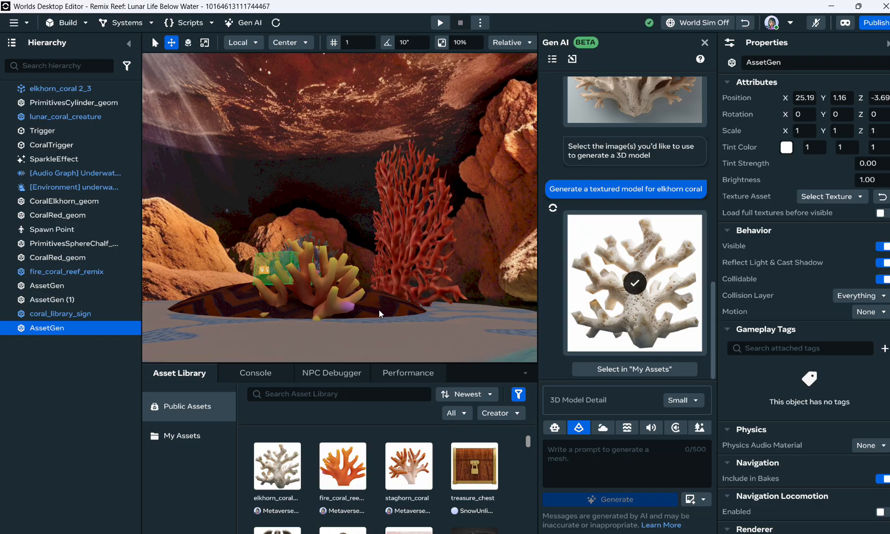
pyautogui.moveTo(412, 304); pyautogui.dragTo(263, 289)
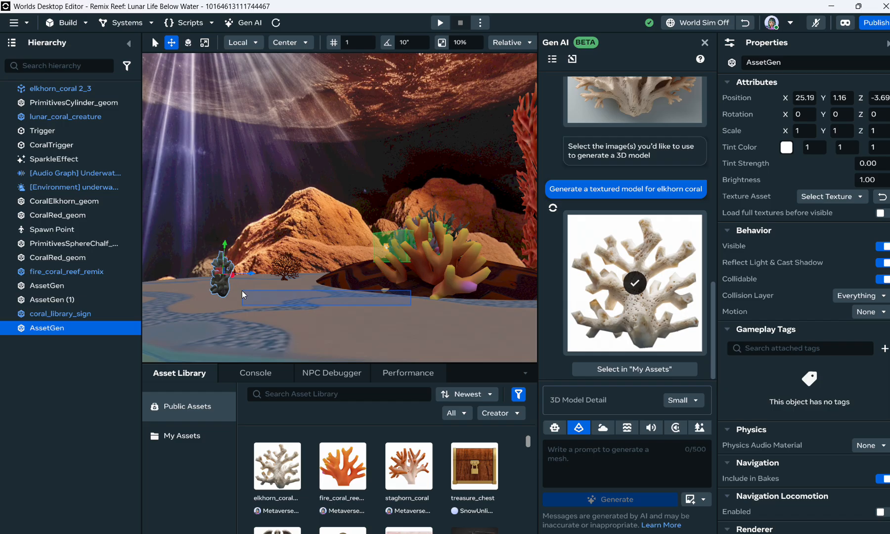
pyautogui.click(222, 273)
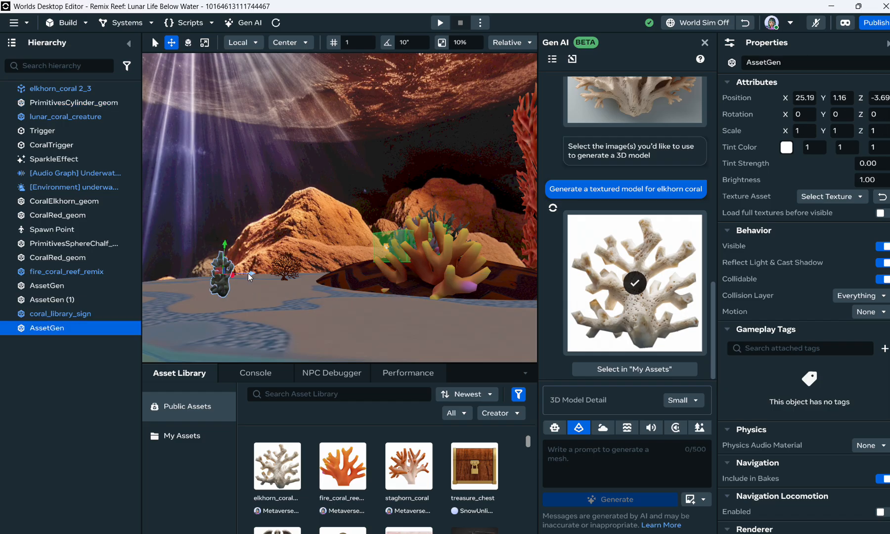
pyautogui.moveTo(251, 274); pyautogui.dragTo(369, 270)
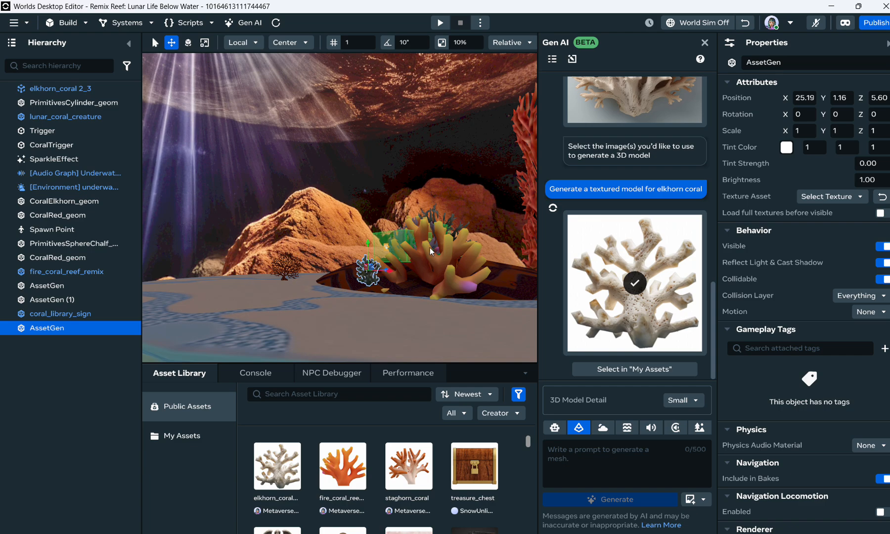
# - Scale the elkhorn coral uniformly to about 3.34 and set its brightness to 5
pyautogui.press('a')
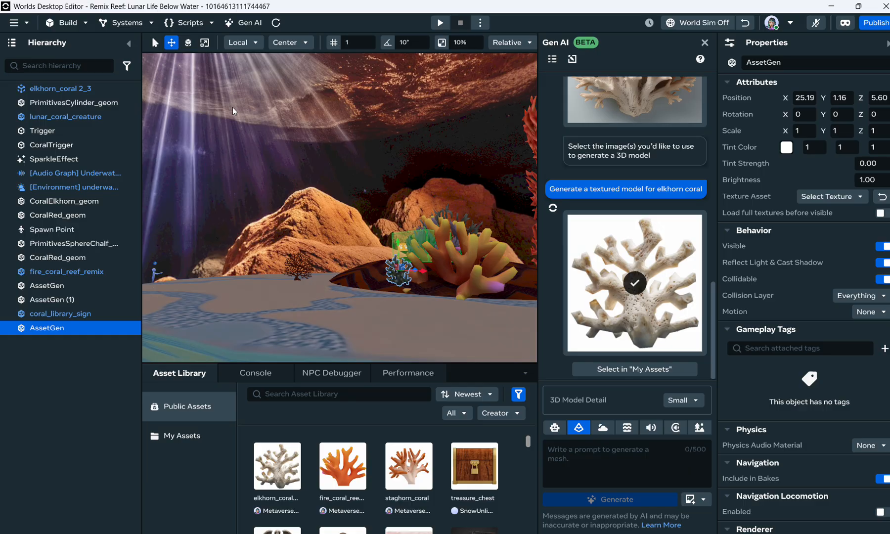
pyautogui.click(204, 43)
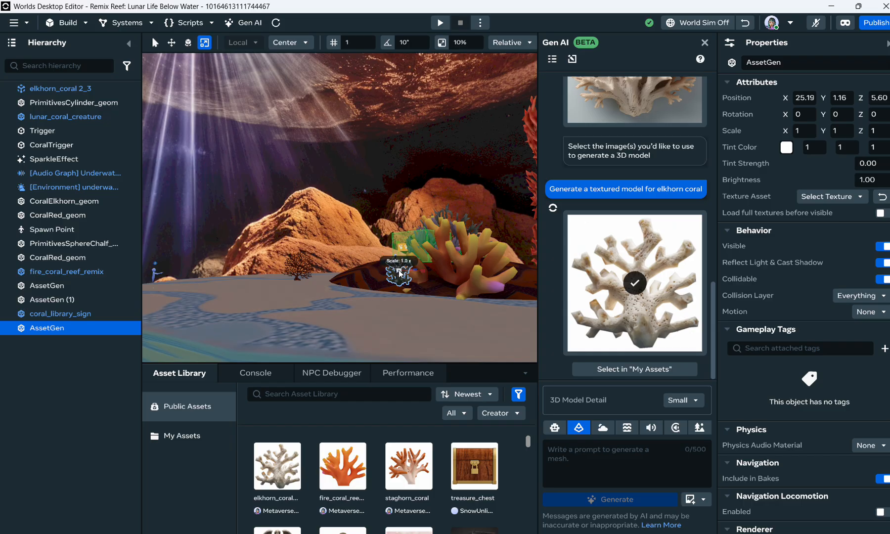
pyautogui.moveTo(398, 270); pyautogui.dragTo(510, 132)
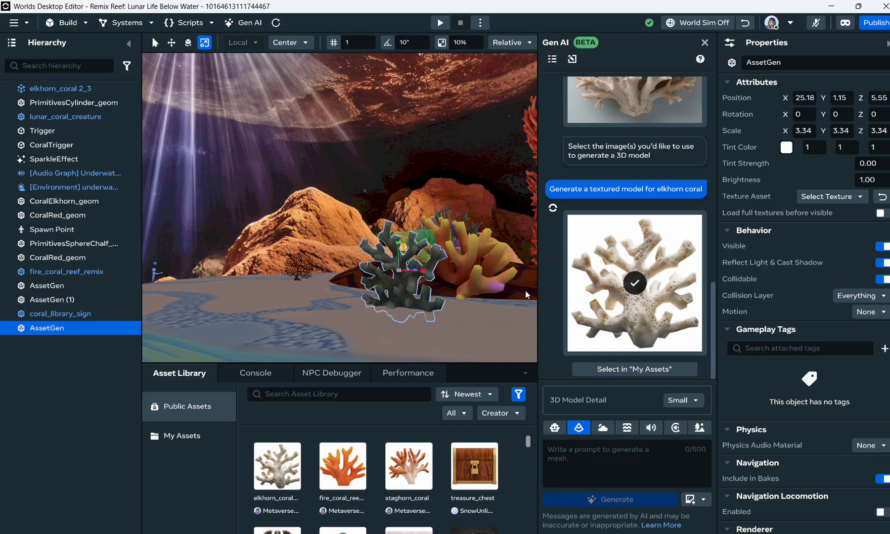
pyautogui.click(870, 181)
pyautogui.write('5')
pyautogui.press('Return')
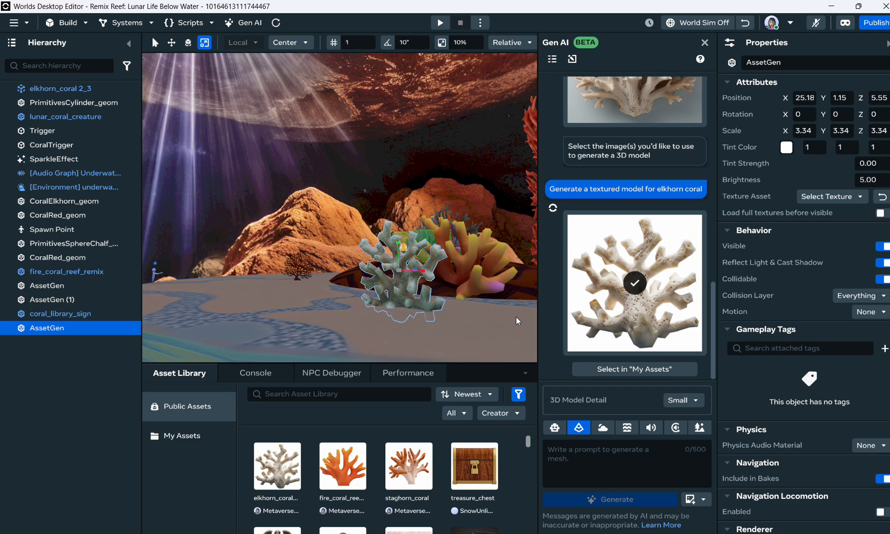
# - Duplicate the scaled elkhorn coral twice to make two more copies of it
pyautogui.press('a')
pyautogui.press('a')
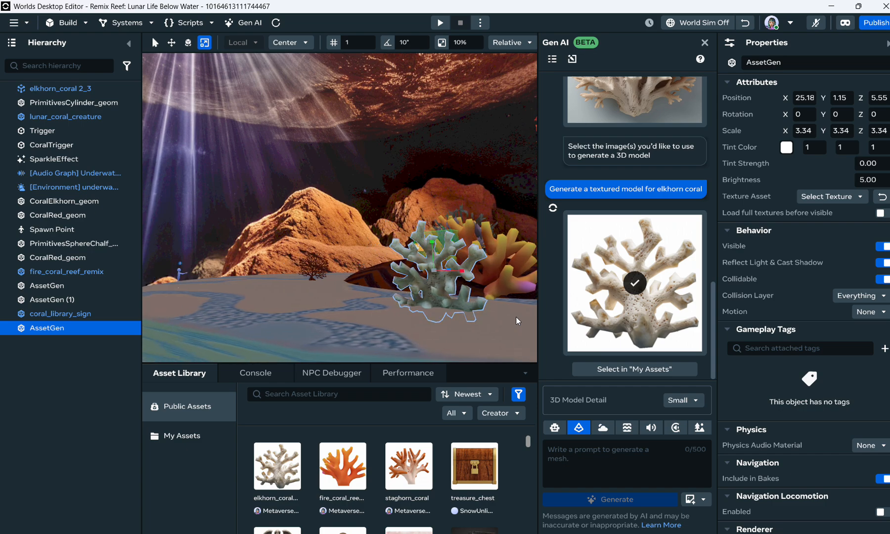
pyautogui.press('a')
pyautogui.press('d')
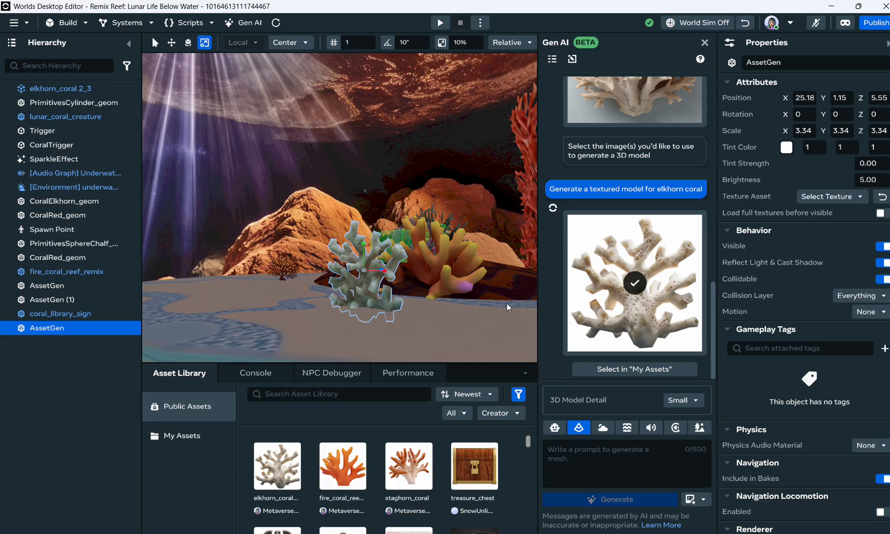
pyautogui.rightClick(365, 278)
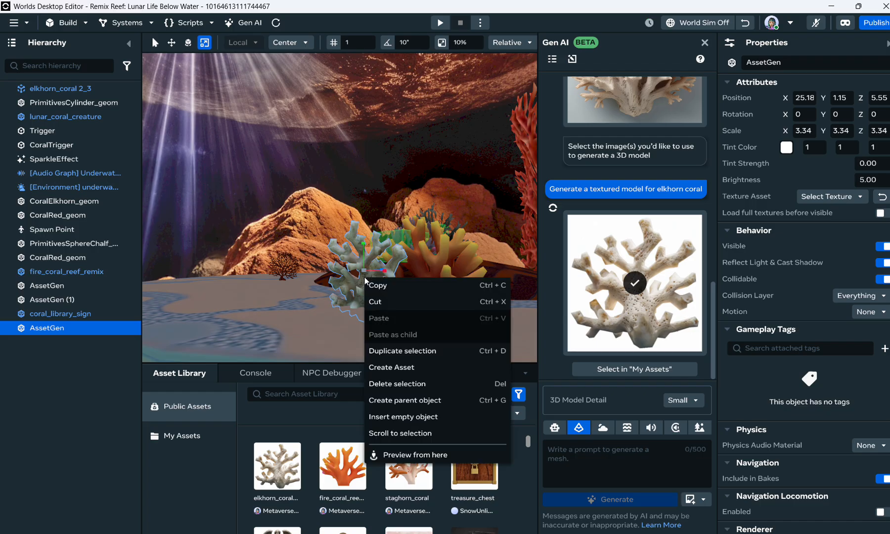
pyautogui.click(384, 352)
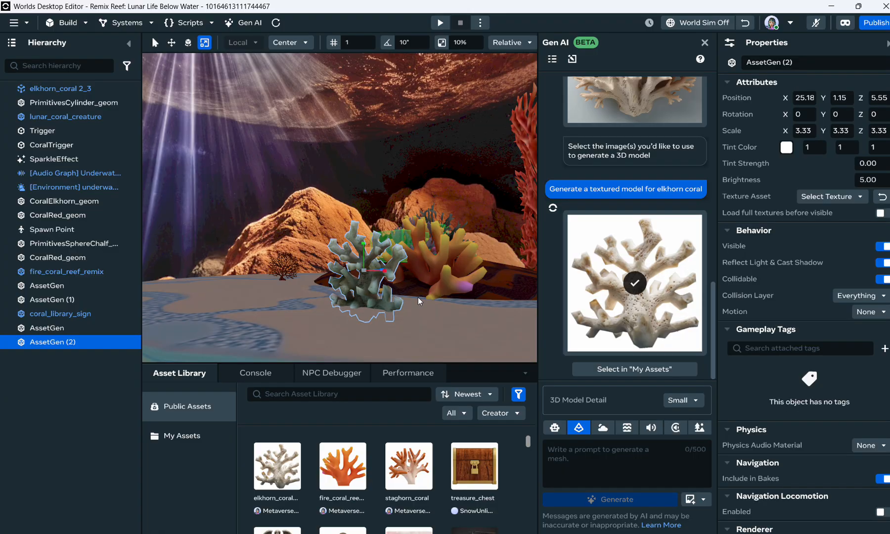
pyautogui.rightClick(374, 289)
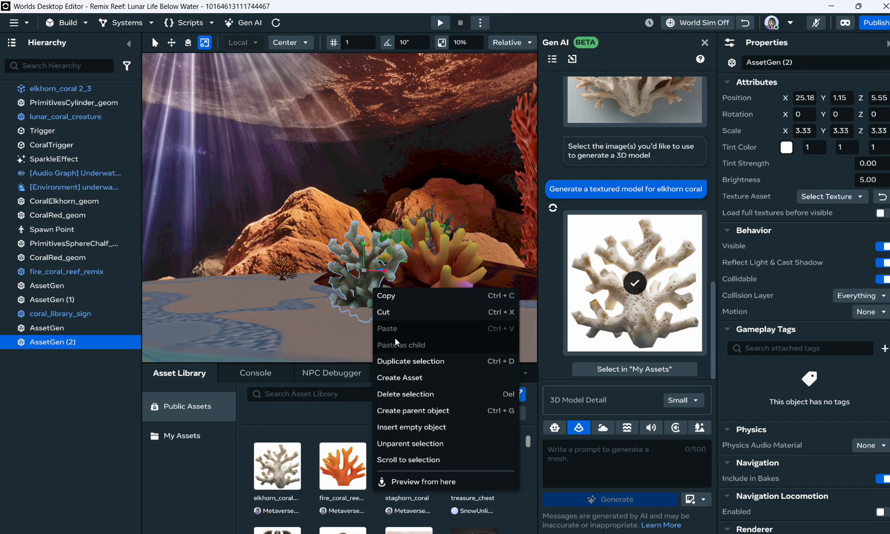
pyautogui.click(398, 362)
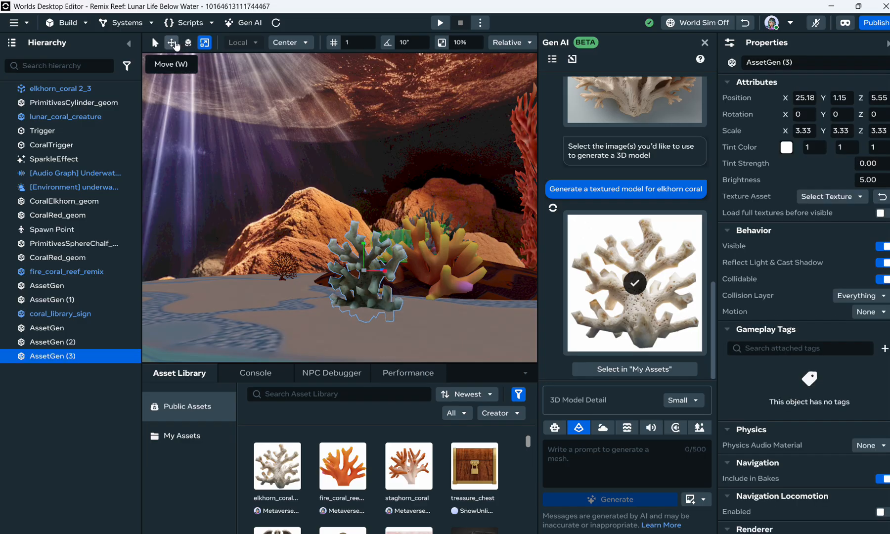
# - Enlarge the viewport by hiding Gen AI and Properties, and move the newest elkhorn coral copy off the platform over the water
pyautogui.click(704, 43)
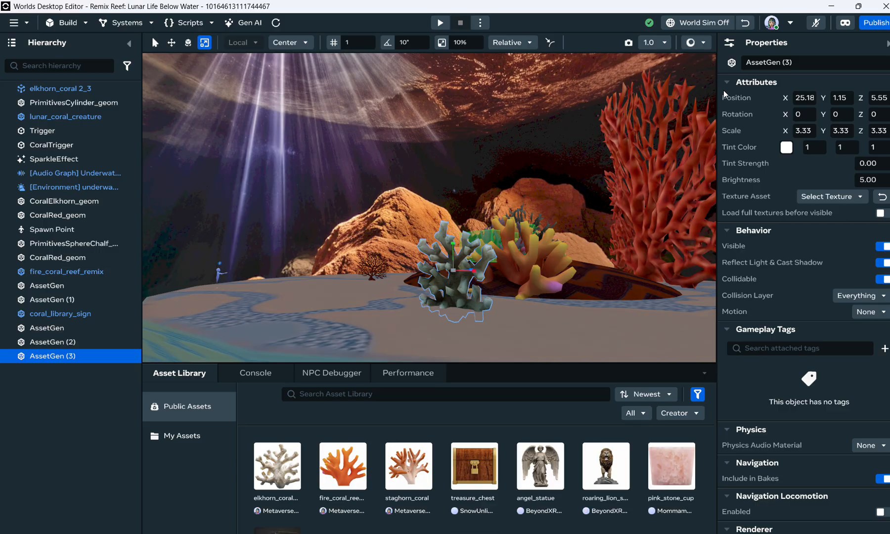
pyautogui.click(888, 44)
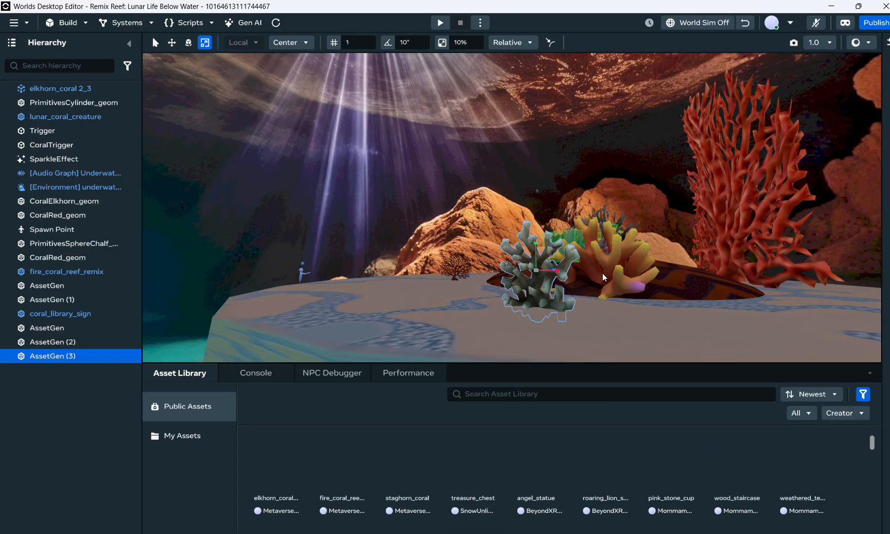
pyautogui.press('d')
pyautogui.moveTo(751, 354); pyautogui.dragTo(857, 375, button='right')
pyautogui.press('s')
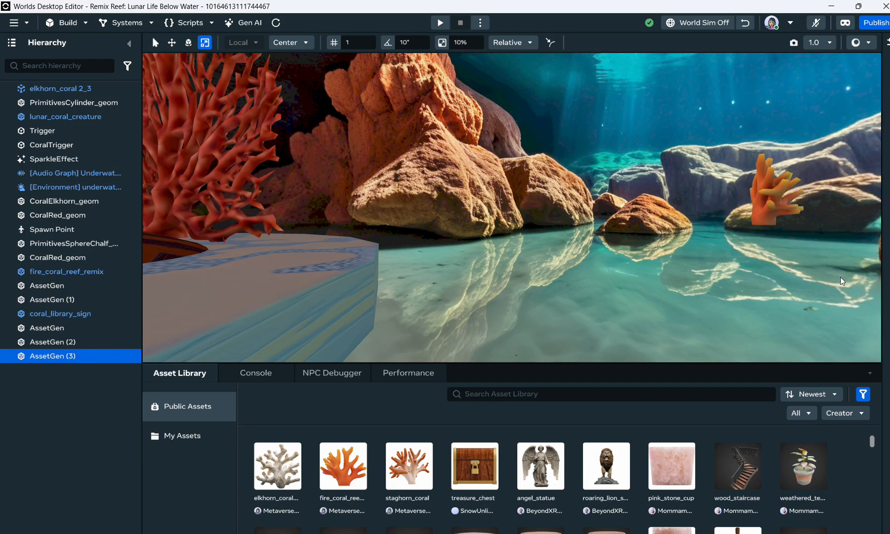
pyautogui.moveTo(830, 273); pyautogui.dragTo(645, 270, button='right')
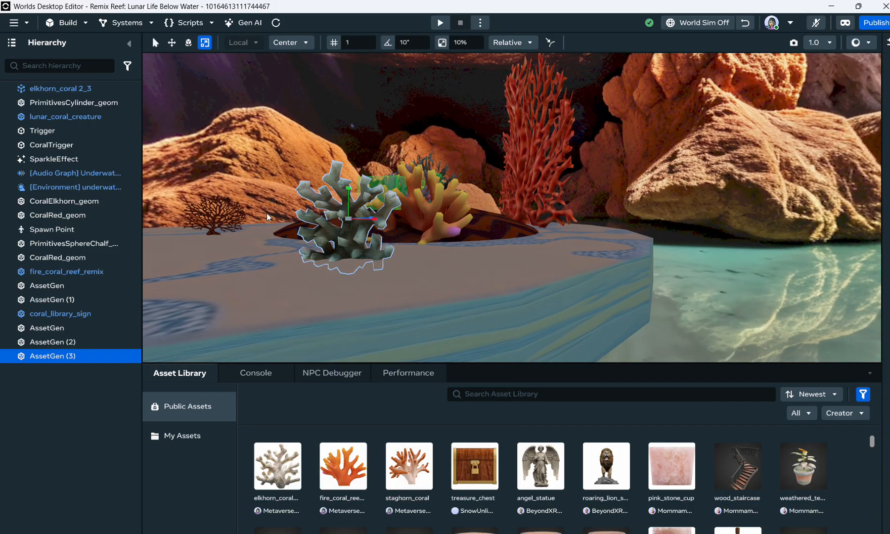
pyautogui.click(171, 44)
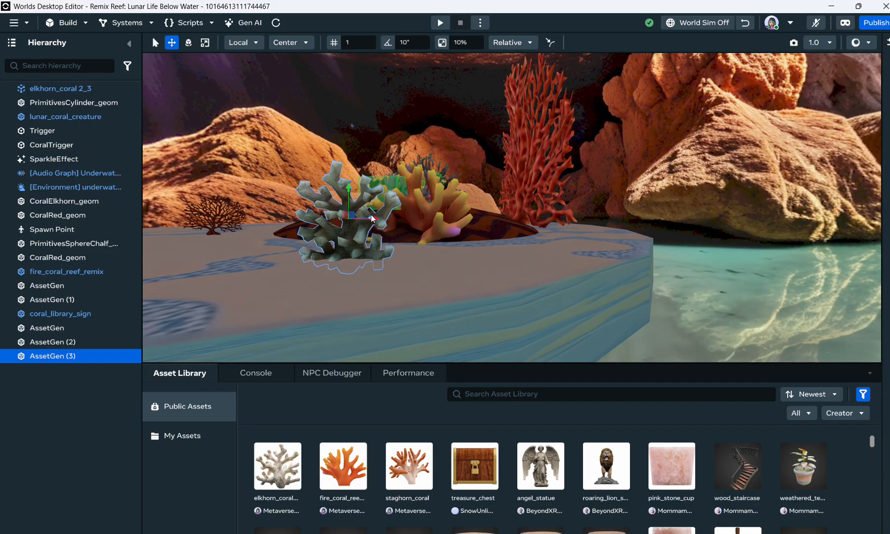
pyautogui.moveTo(375, 221); pyautogui.dragTo(814, 253)
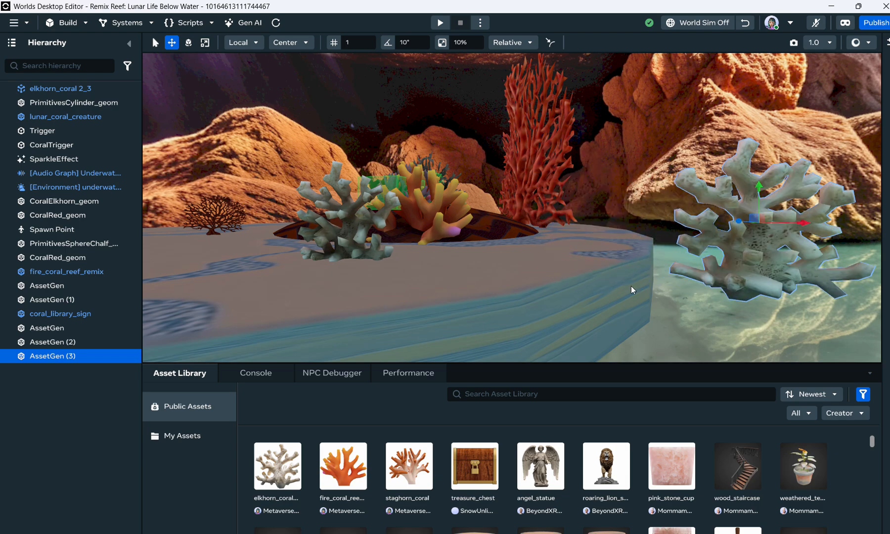
# - Move coral_library_sign back along its Z axis to sit beside the orange coral in the water
pyautogui.moveTo(630, 286); pyautogui.dragTo(868, 279, button='right')
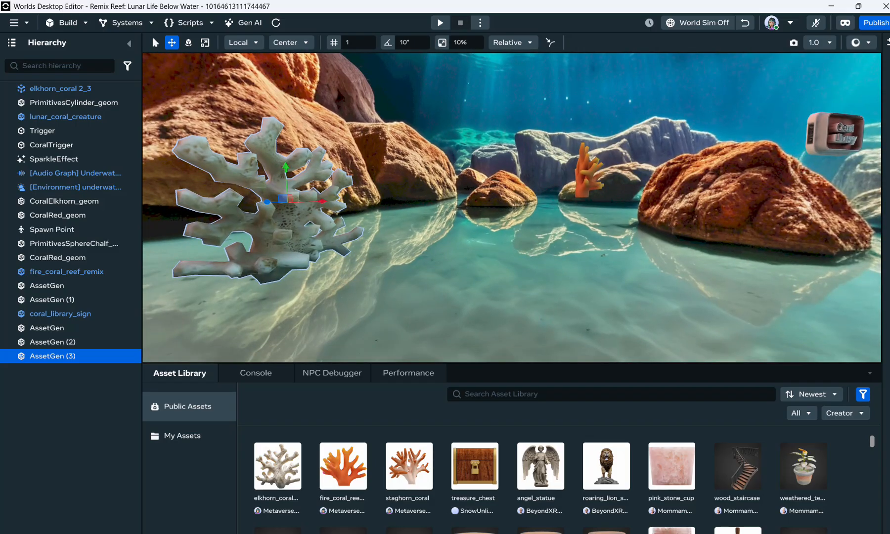
pyautogui.click(843, 142)
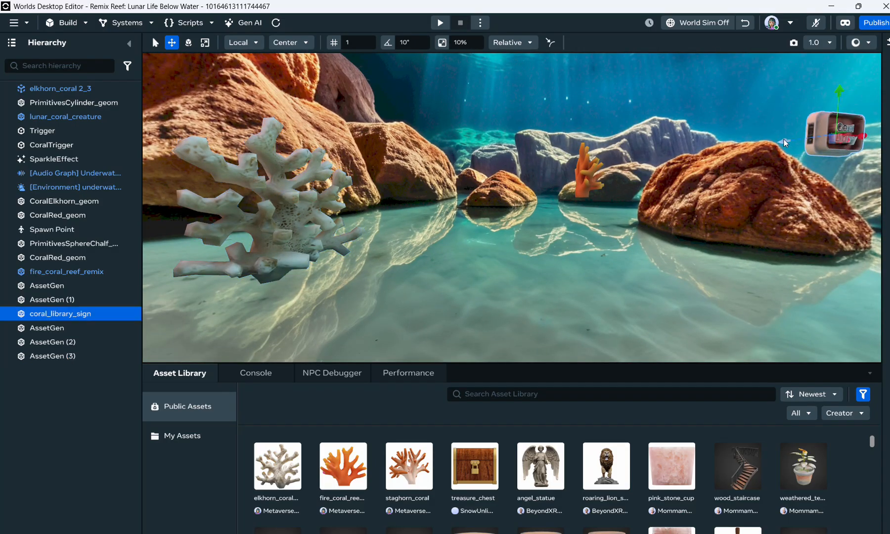
pyautogui.moveTo(784, 139); pyautogui.dragTo(613, 178)
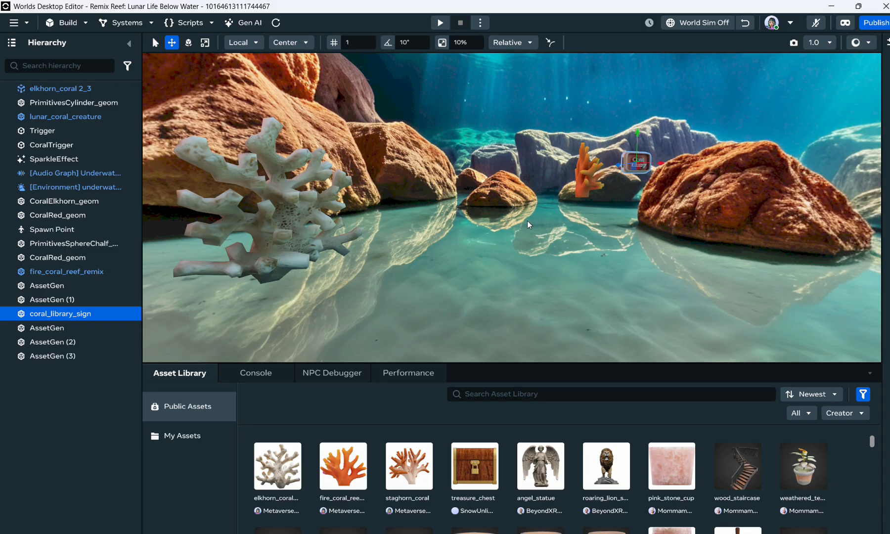
# - Move the elkhorn coral copy across the water to the coral library sign beside the orange coral, then deselect it
pyautogui.click(275, 219)
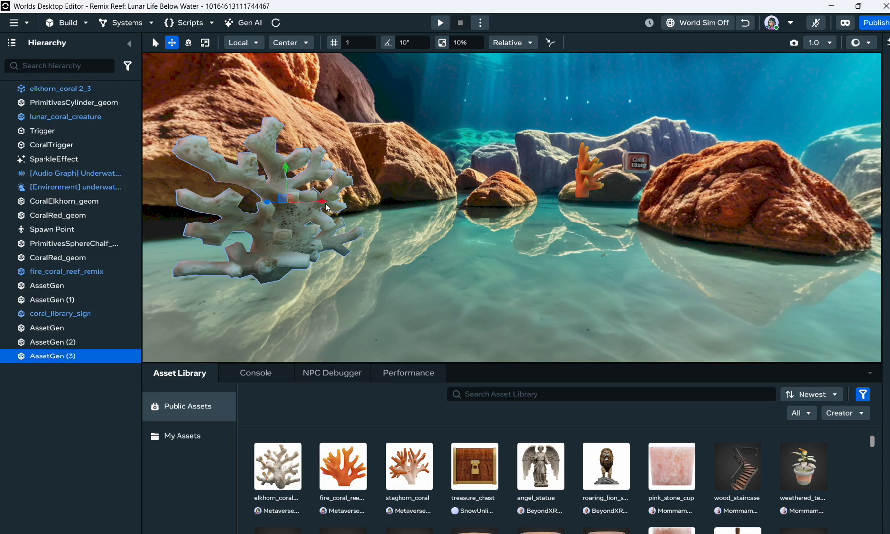
pyautogui.moveTo(321, 204); pyautogui.dragTo(619, 189)
pyautogui.click(567, 241)
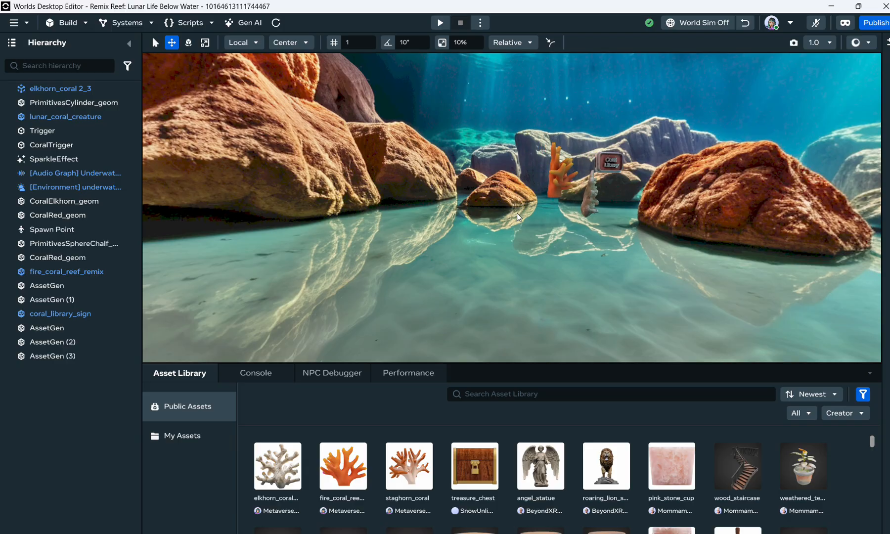
# - Move the original elkhorn coral along the platform away from its remaining copy, towards the tall red coral
pyautogui.moveTo(583, 303); pyautogui.dragTo(200, 259, button='right')
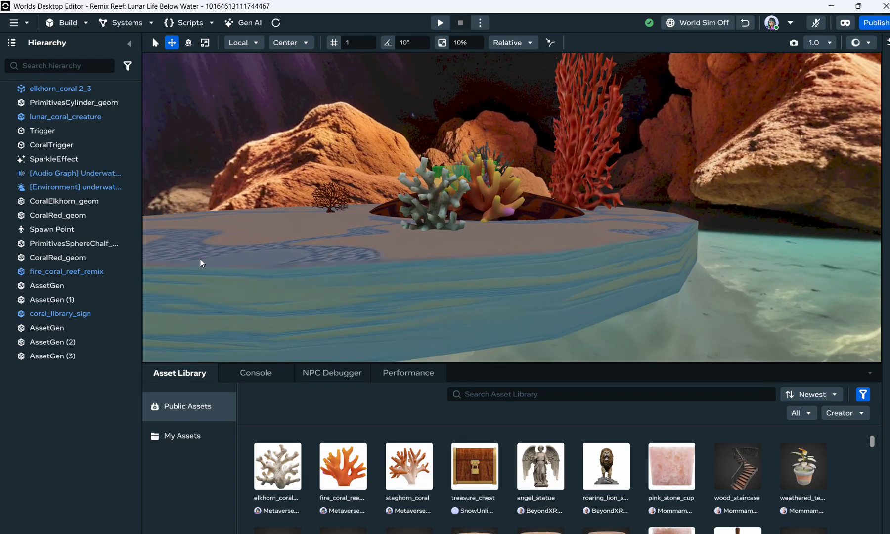
pyautogui.click(424, 196)
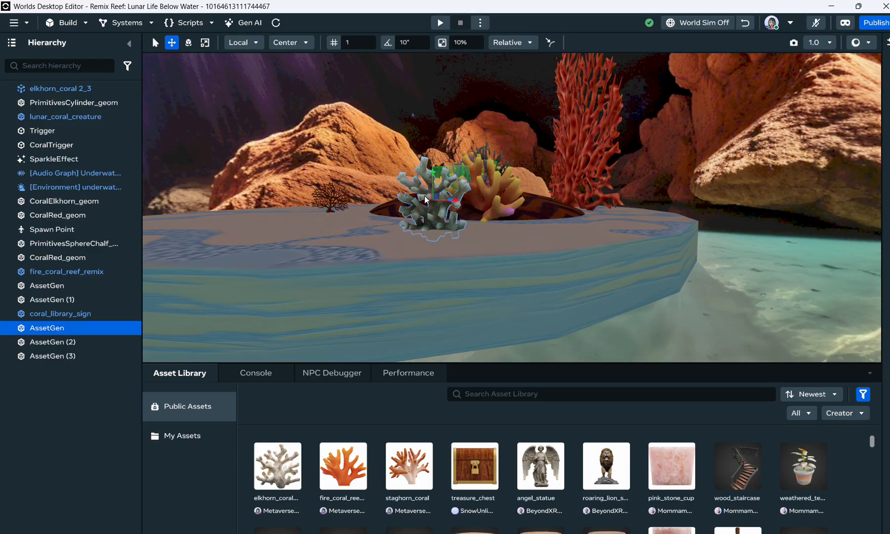
pyautogui.moveTo(461, 206); pyautogui.dragTo(527, 210)
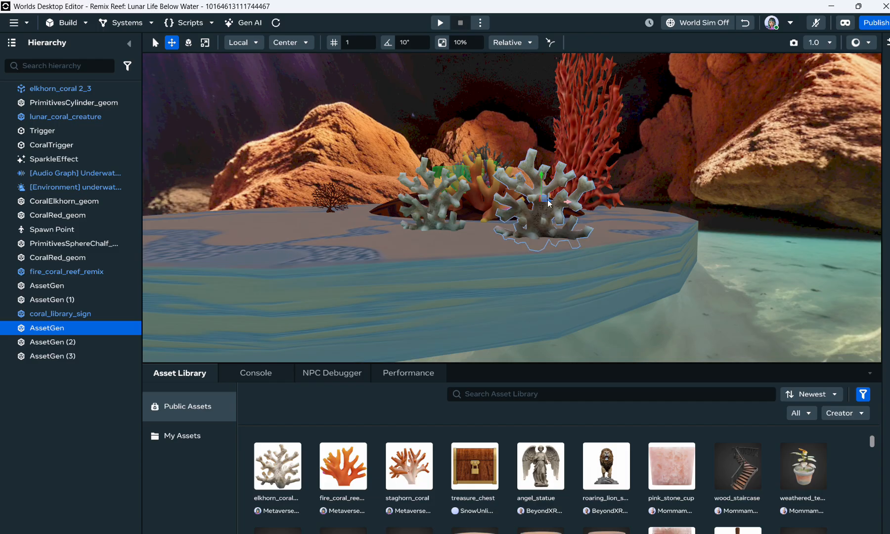
pyautogui.scroll(5, 545, 198)
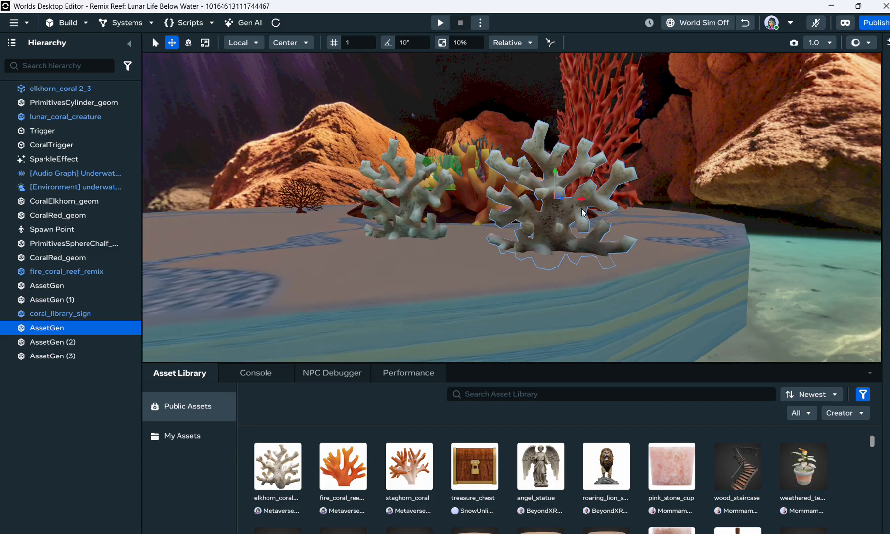
pyautogui.press('d')
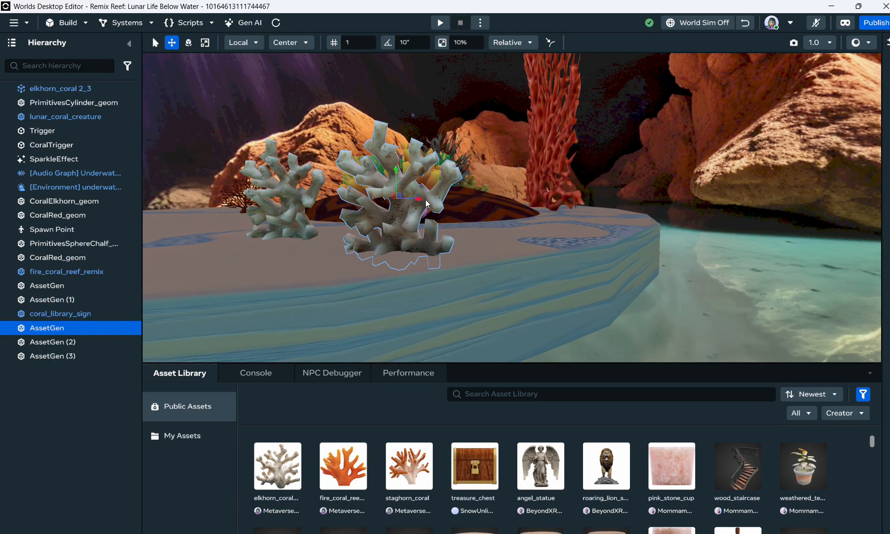
# - Move the original elkhorn coral farther along the platform towards the tall red coral, and bring its remaining copy closer to the yellow coral
pyautogui.press('w')
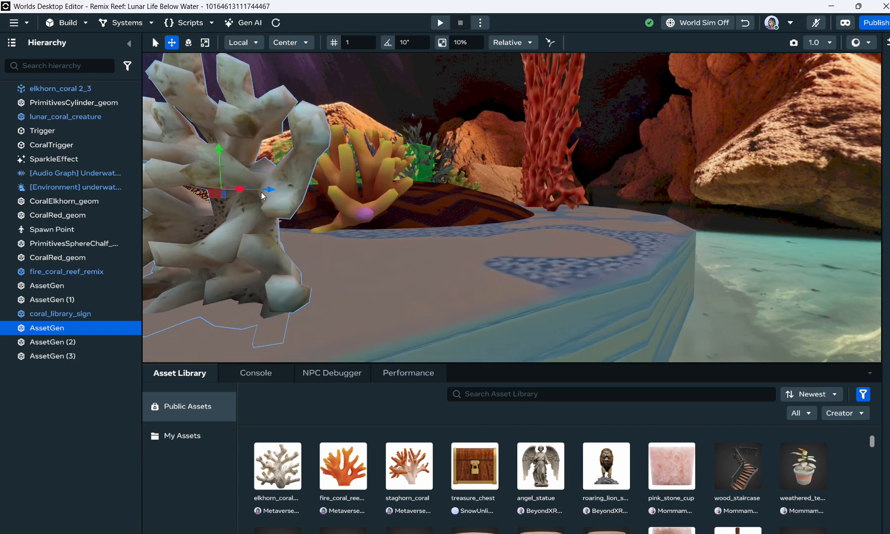
pyautogui.moveTo(267, 188); pyautogui.dragTo(452, 187)
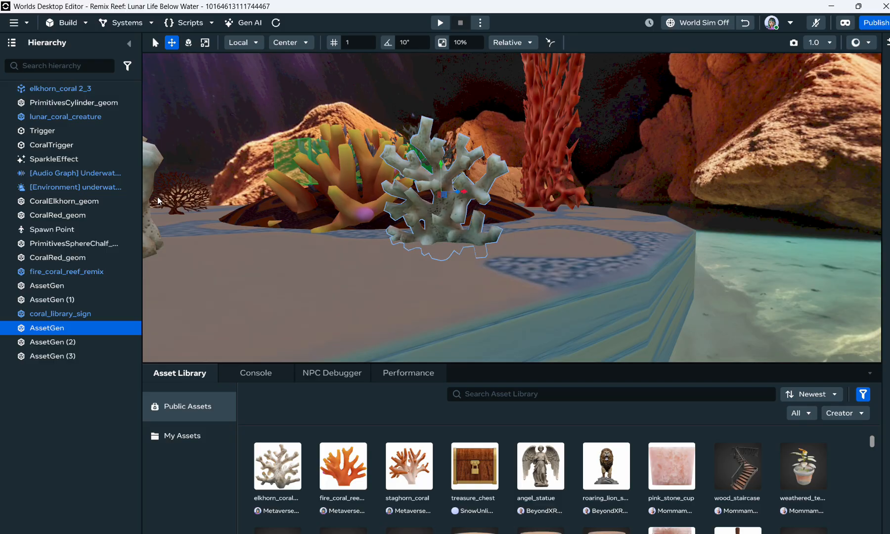
pyautogui.click(146, 159)
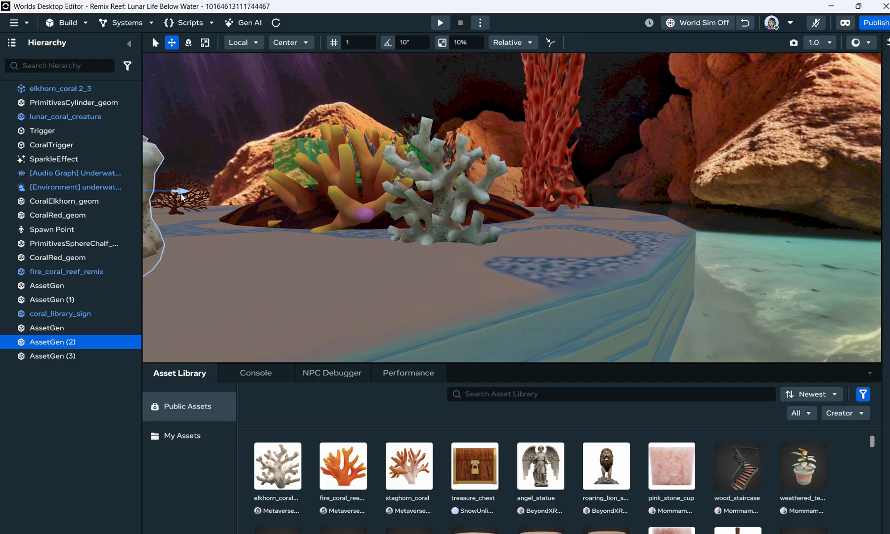
pyautogui.moveTo(182, 196); pyautogui.dragTo(314, 199)
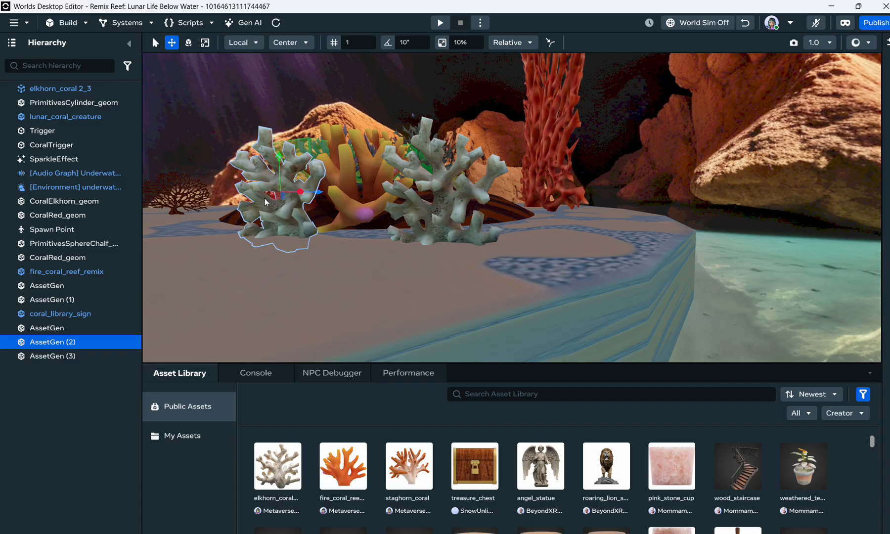
# - Select the original elkhorn coral, show its properties, and reopen the Elkhorn Coral Conversation in Gen AI
pyautogui.click(453, 196)
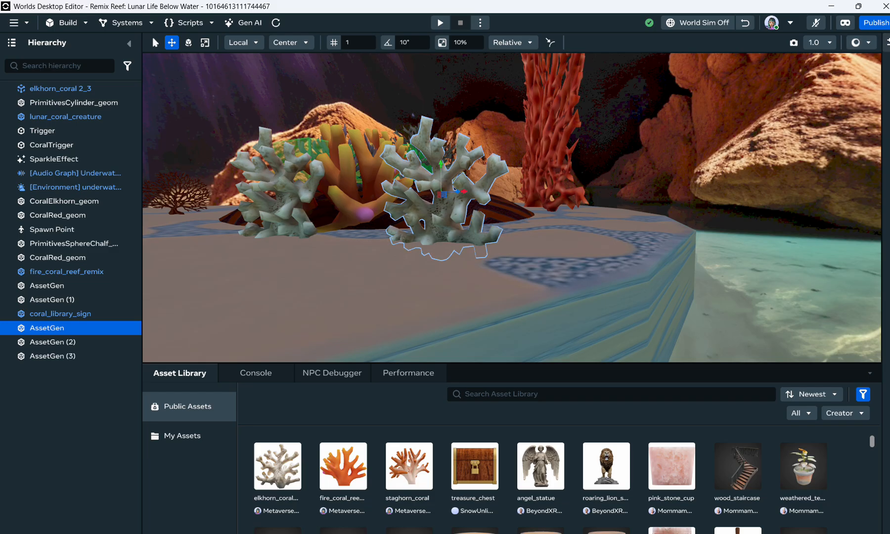
pyautogui.click(888, 42)
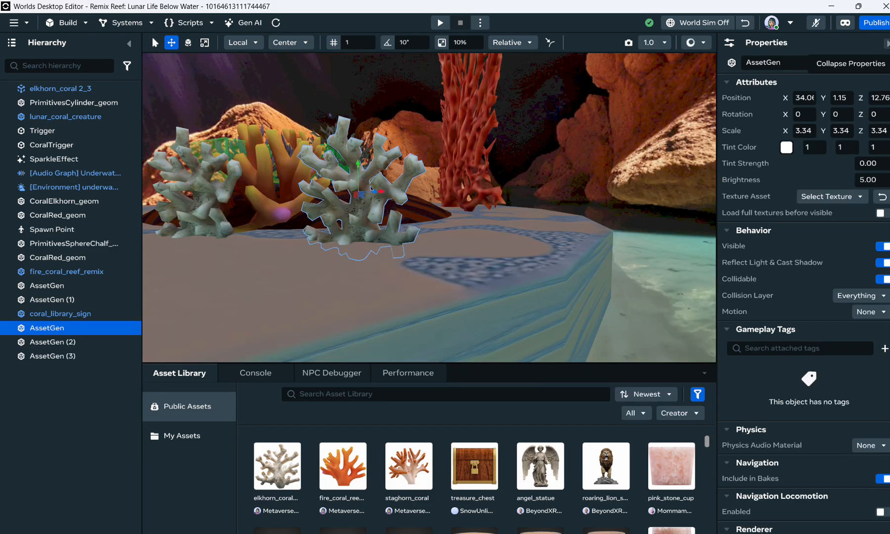
pyautogui.click(238, 27)
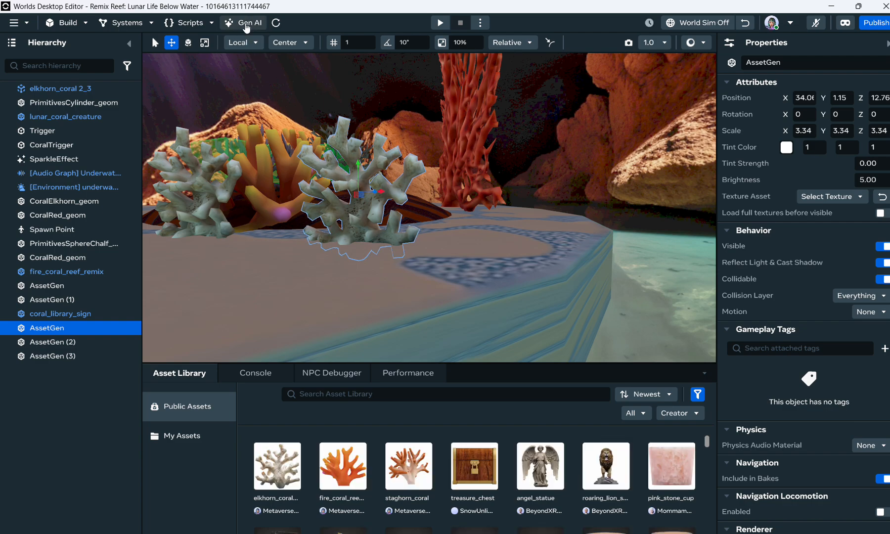
pyautogui.click(244, 23)
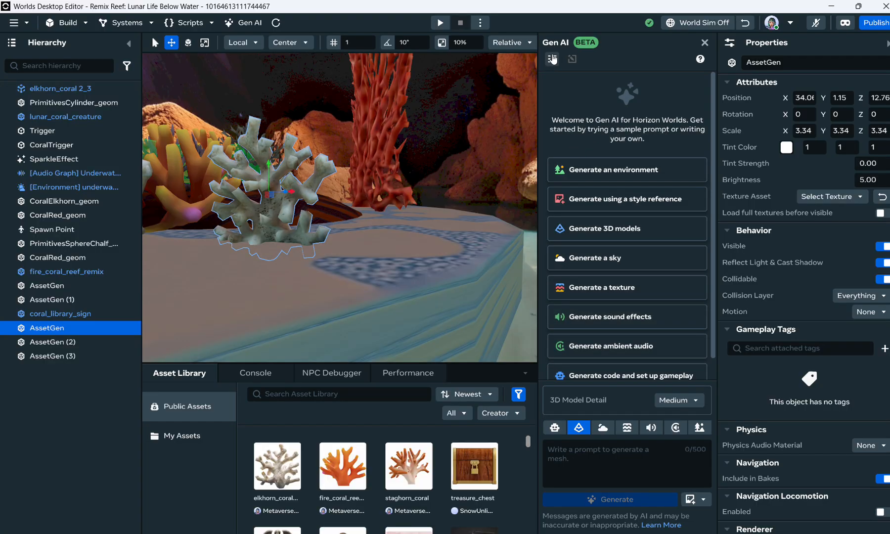
pyautogui.click(552, 60)
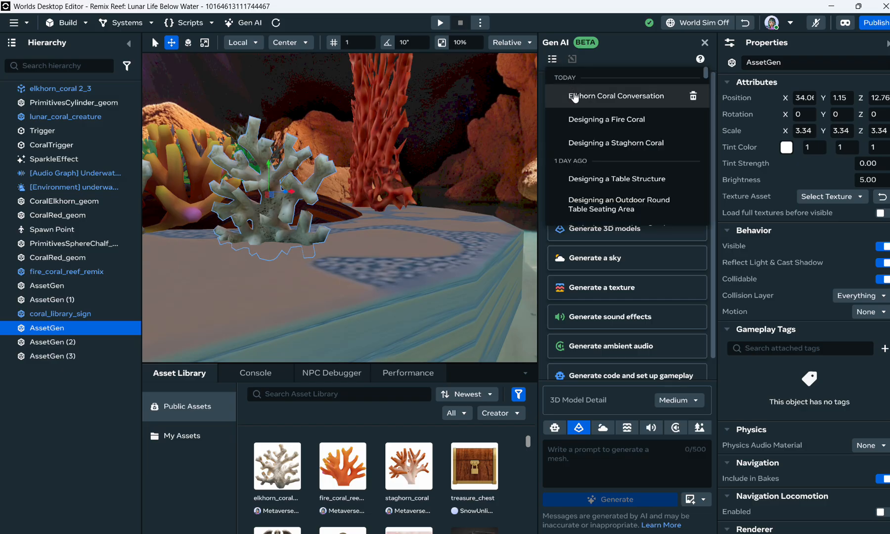
pyautogui.click(574, 96)
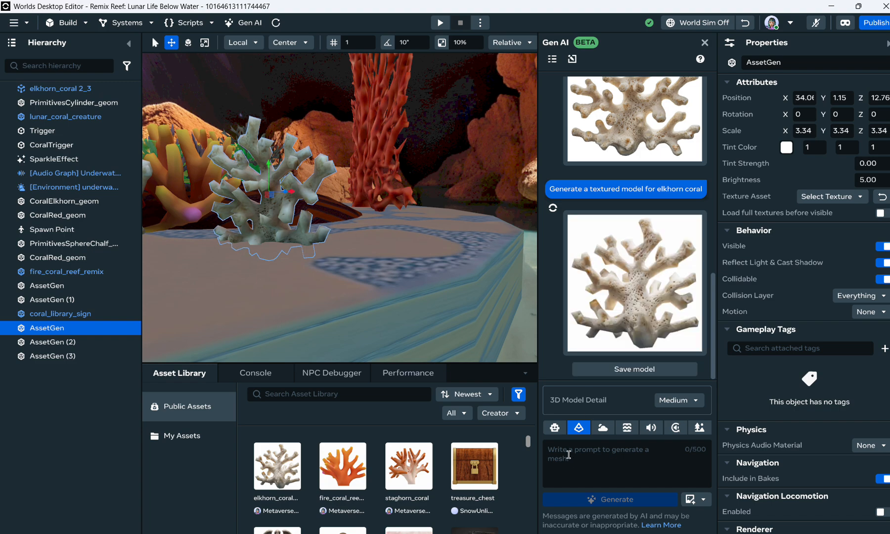
# - Generate a texture for the selected elkhorn coral from the prompt "pink and purple polkadots"
pyautogui.moveTo(692, 228)
pyautogui.click(620, 371)
pyautogui.click(627, 428)
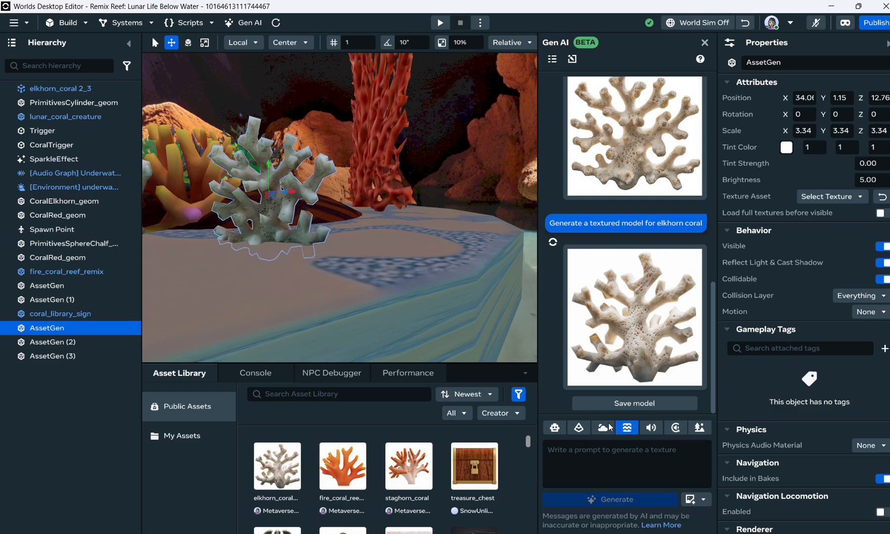
pyautogui.click(555, 451)
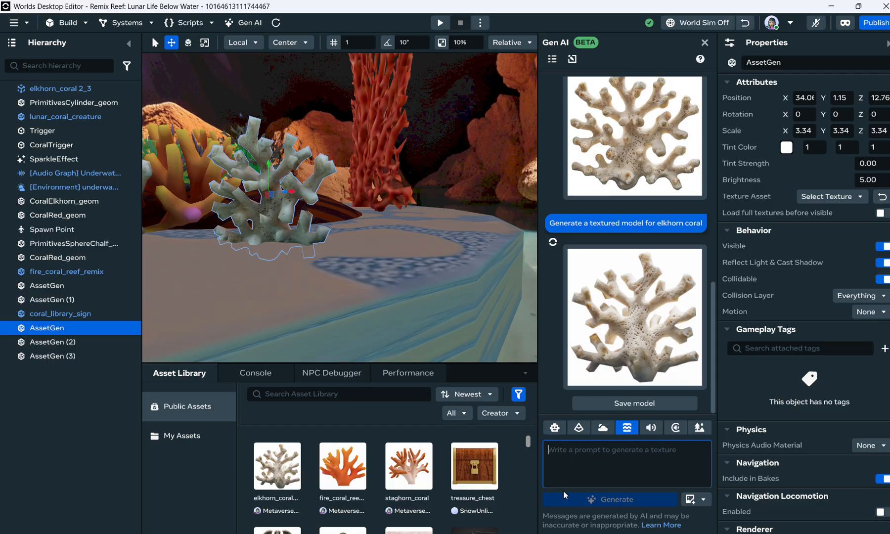
pyautogui.write('p')
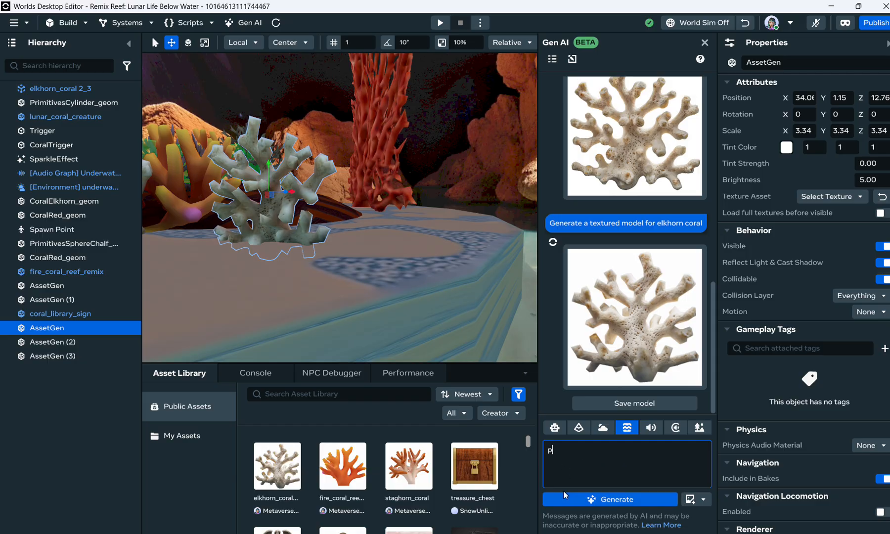
pyautogui.press('BackSpace')
pyautogui.write('pink and purple polkadots')
pyautogui.click(624, 500)
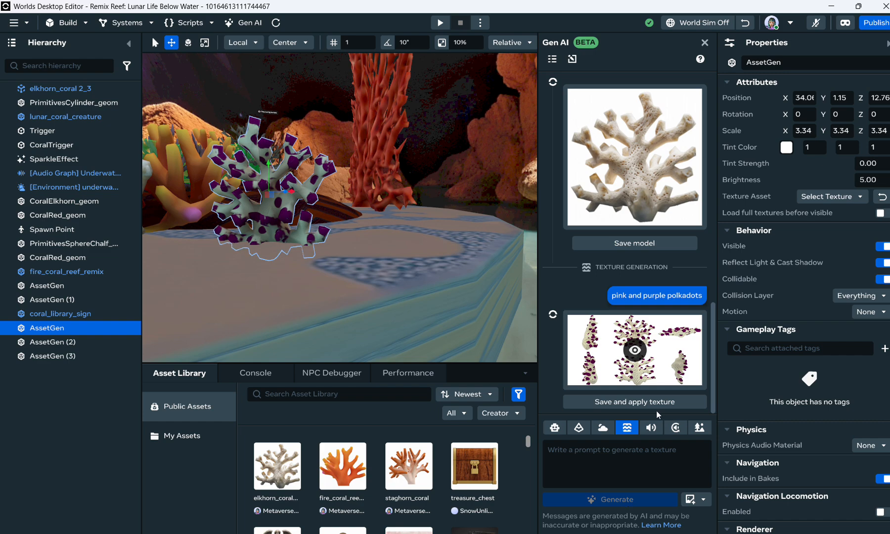
# - Save the generated polkadot texture and apply it to the selected elkhorn coral
pyautogui.click(622, 403)
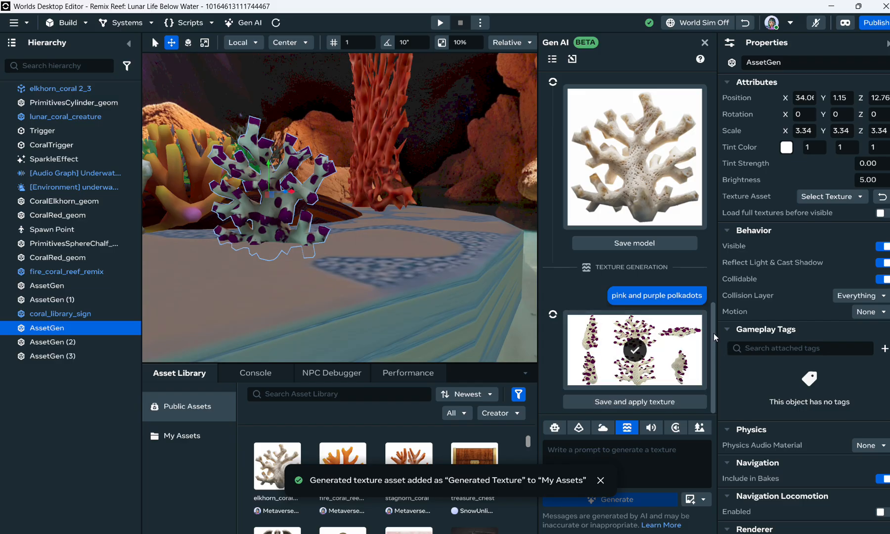
pyautogui.moveTo(592, 360)
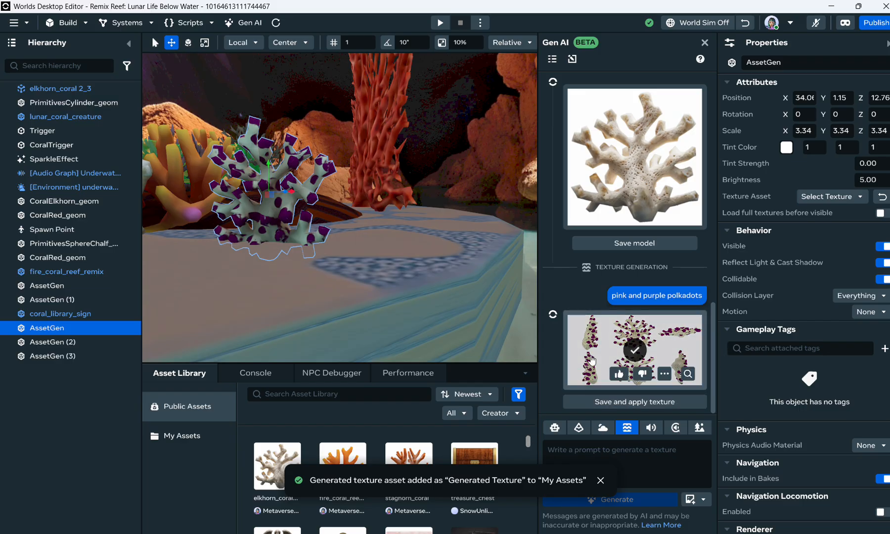
pyautogui.click(619, 378)
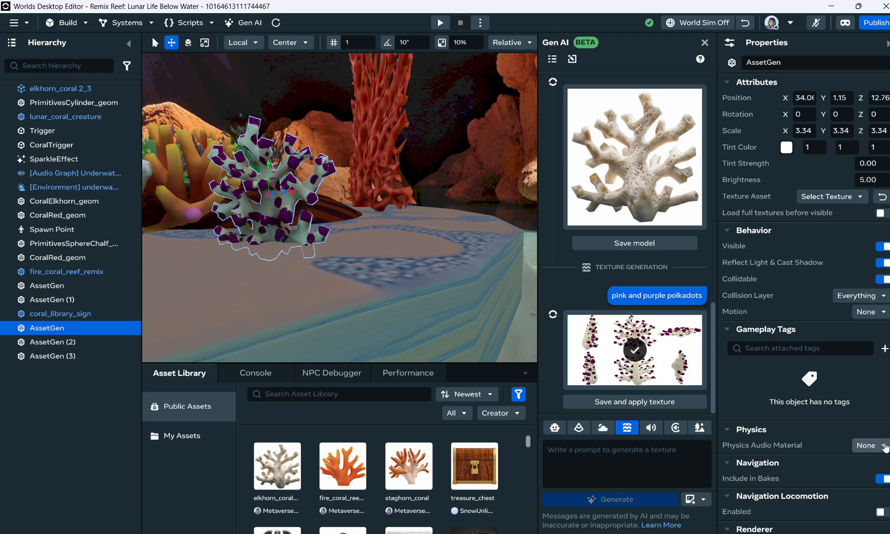
# - Examine the textured coral's properties, from its attributes and behavior to its renderer and grab settings
pyautogui.scroll(-3, 884, 446)
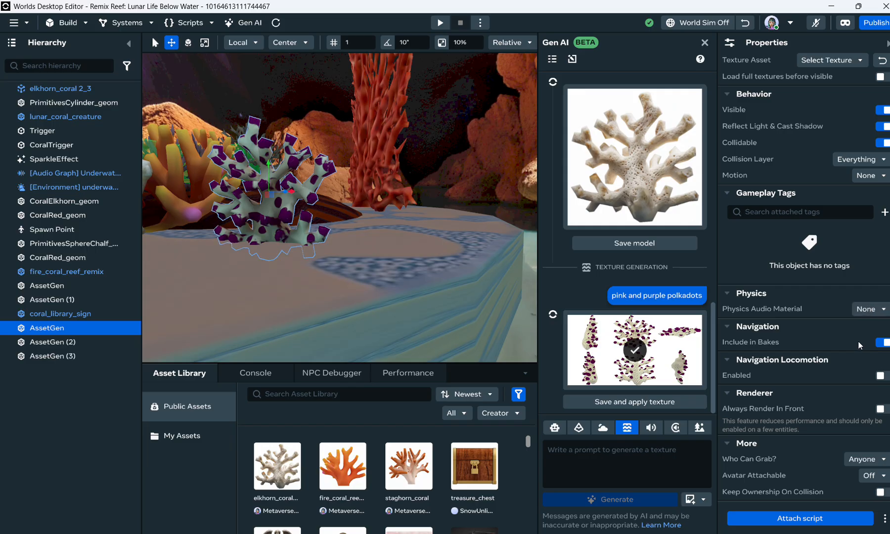
pyautogui.scroll(1, 853, 394)
pyautogui.scroll(-1, 853, 394)
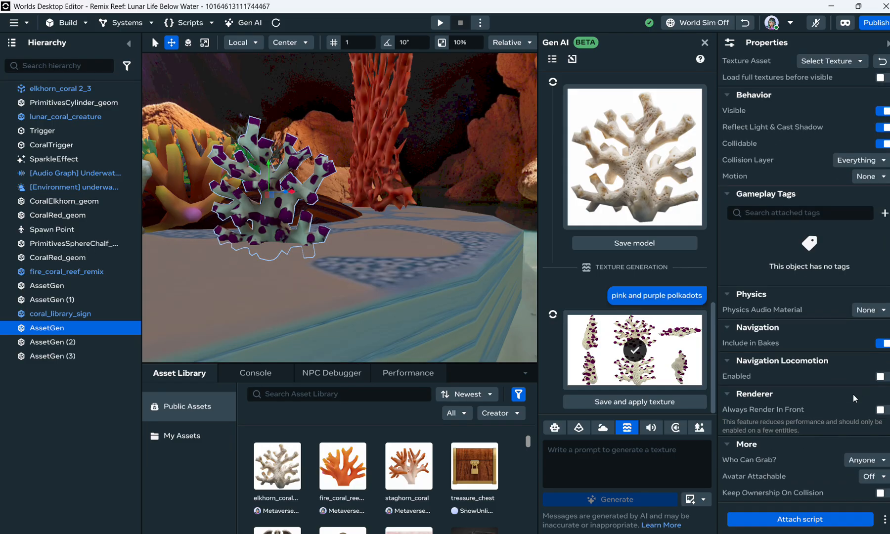
pyautogui.scroll(5, 853, 394)
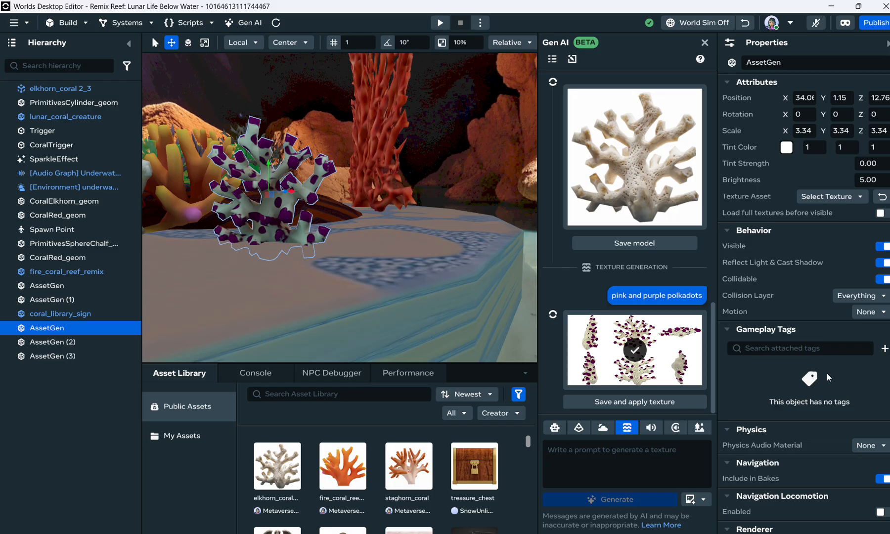
pyautogui.scroll(-5, 798, 375)
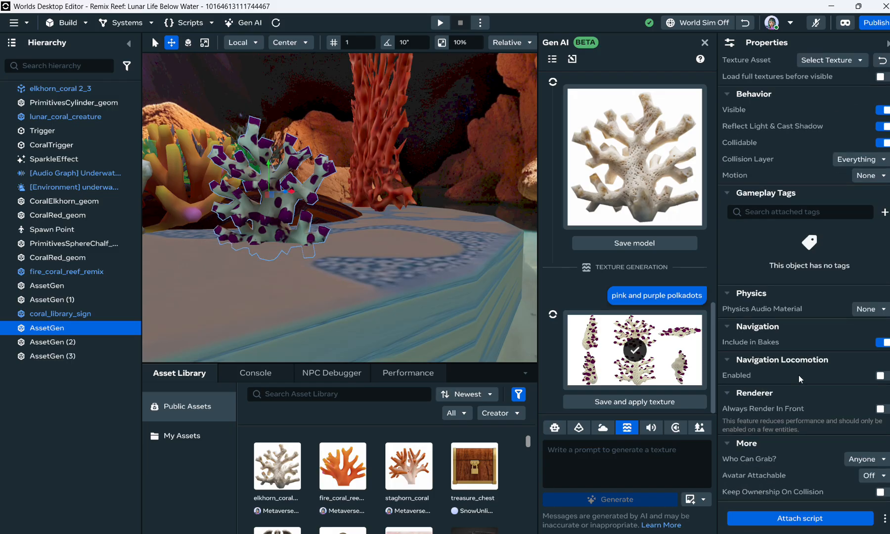
pyautogui.scroll(3, 798, 374)
pyautogui.scroll(-3, 798, 374)
# - Save the generated elkhorn coral model to My Assets, and view the asset details of Generated Texture
pyautogui.moveTo(643, 204)
pyautogui.click(634, 242)
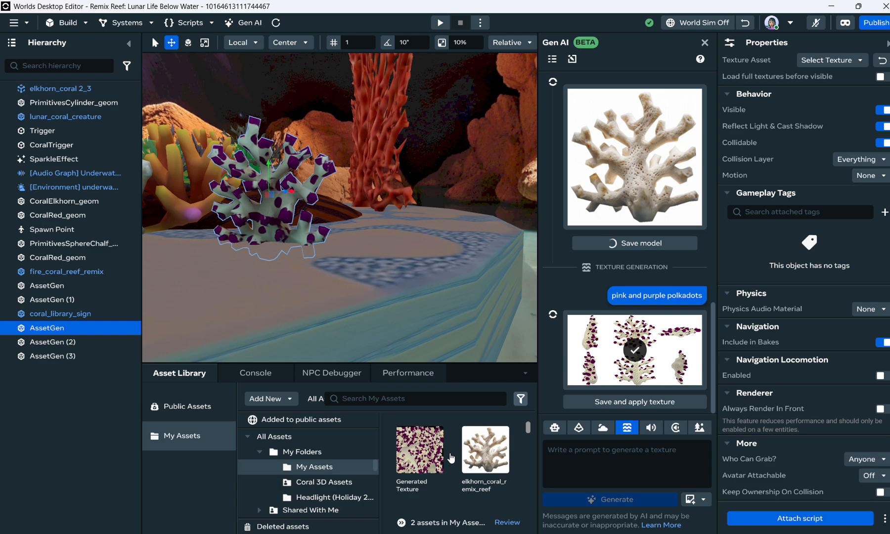
pyautogui.click(423, 450)
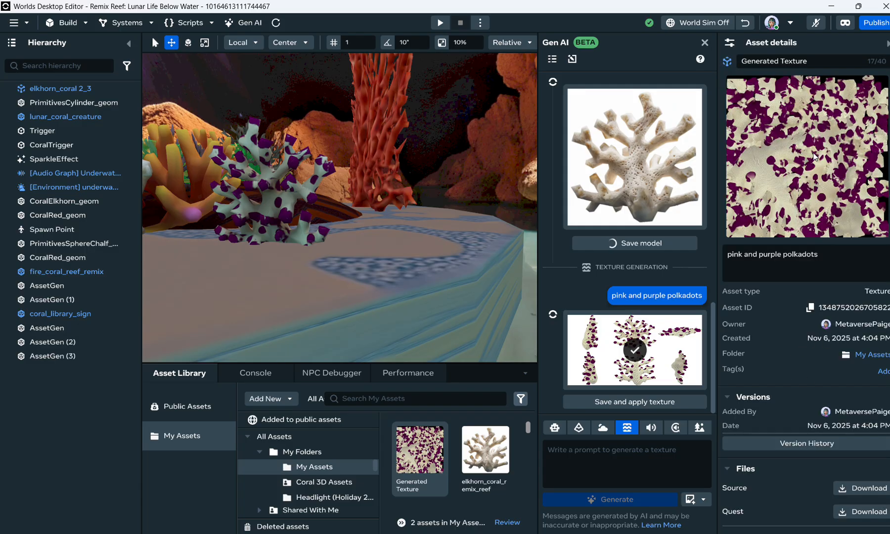
pyautogui.scroll(-1, 785, 385)
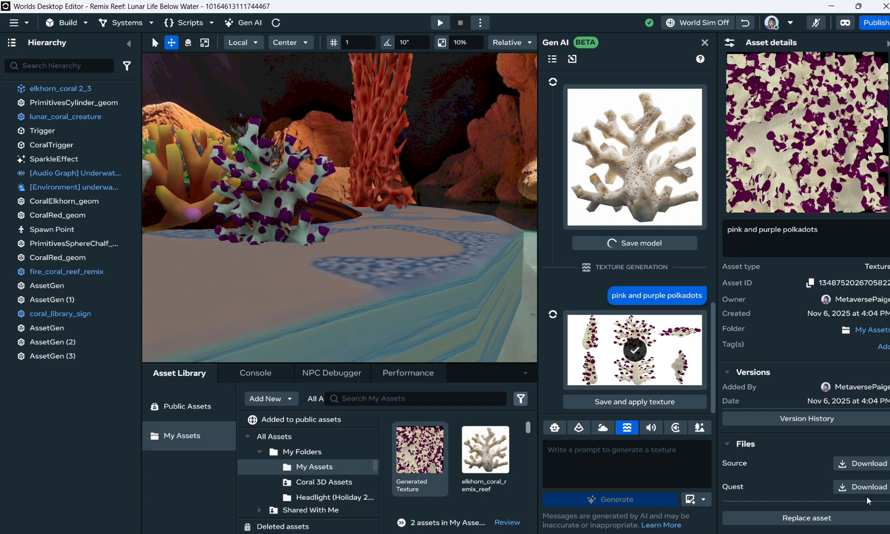
pyautogui.click(475, 455)
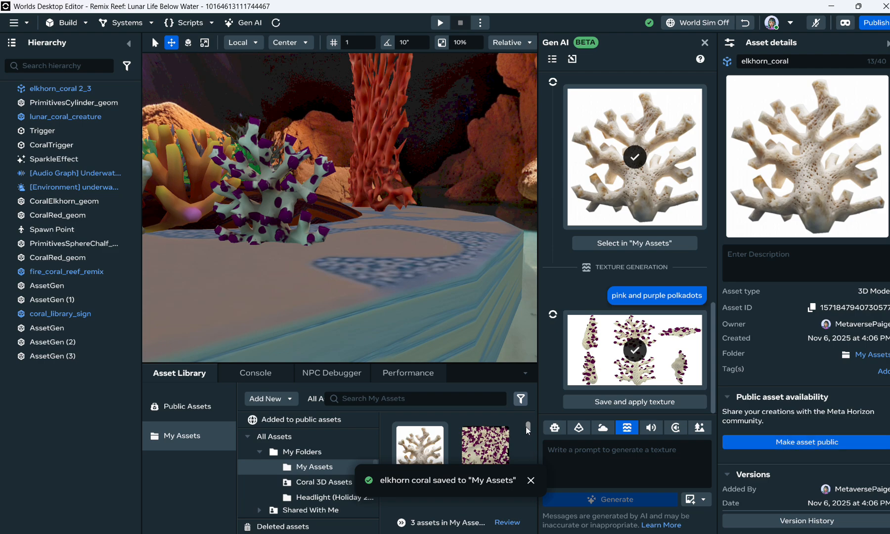
pyautogui.click(530, 481)
# - Find the elkhorn_coral_remix_reef model in My Assets and open its asset details
pyautogui.scroll(-3, 482, 477)
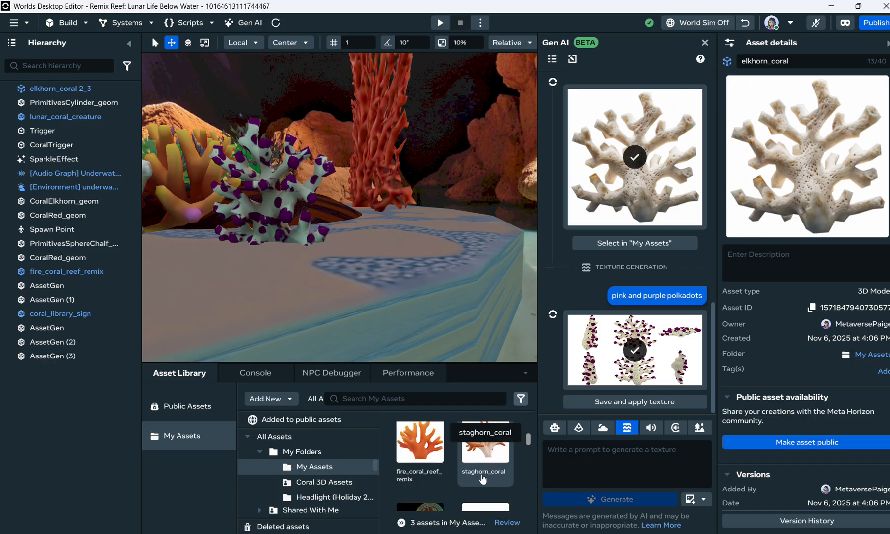
pyautogui.scroll(3, 482, 477)
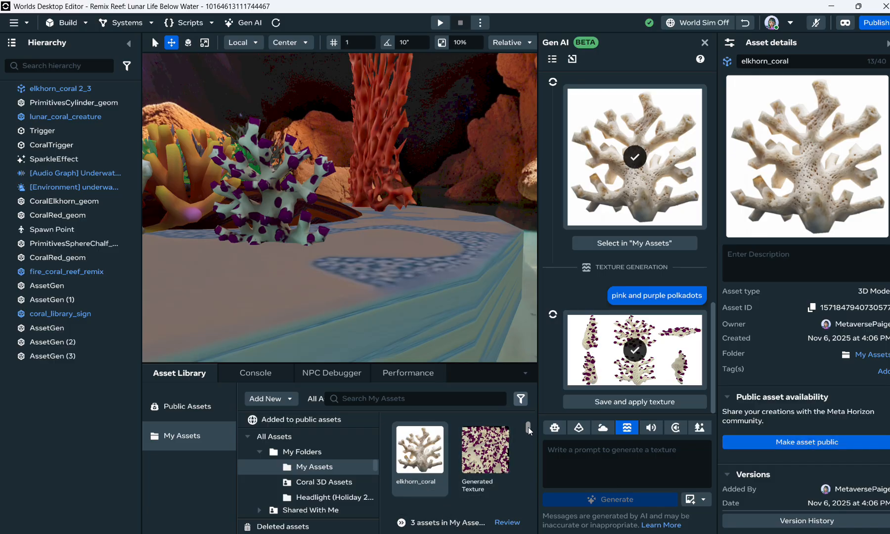
pyautogui.moveTo(527, 427); pyautogui.dragTo(526, 433)
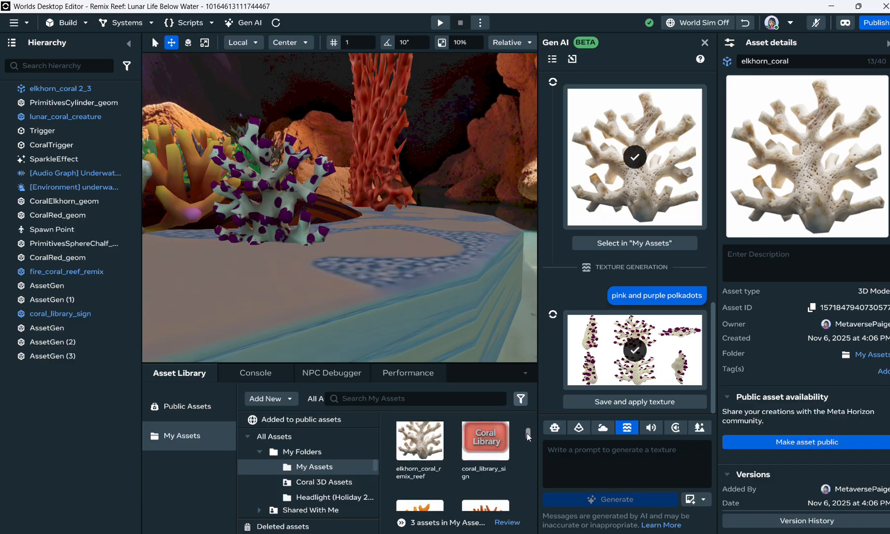
pyautogui.click(412, 447)
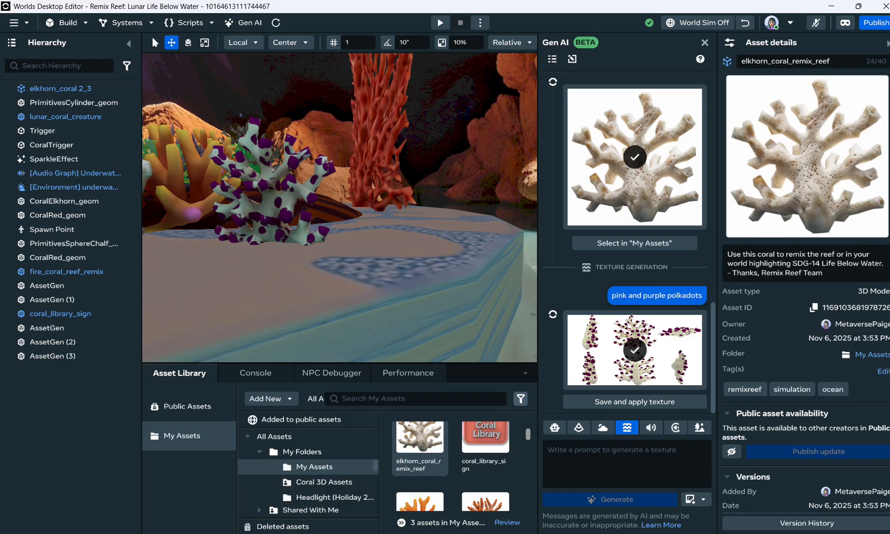
# - Download the Quest file of elkhorn_coral_remix_reef to the Documents folder under the file name Elkhorn Coral
pyautogui.scroll(-5, 806, 292)
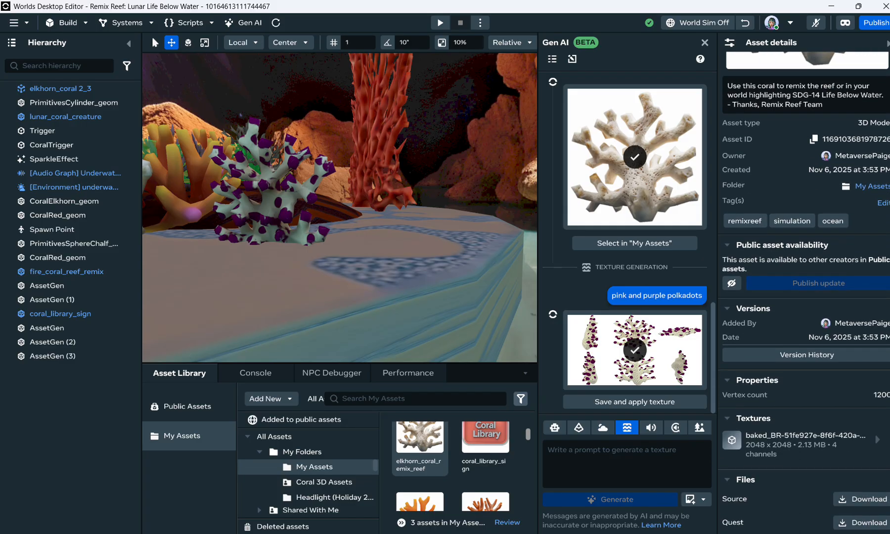
pyautogui.scroll(-2, 804, 291)
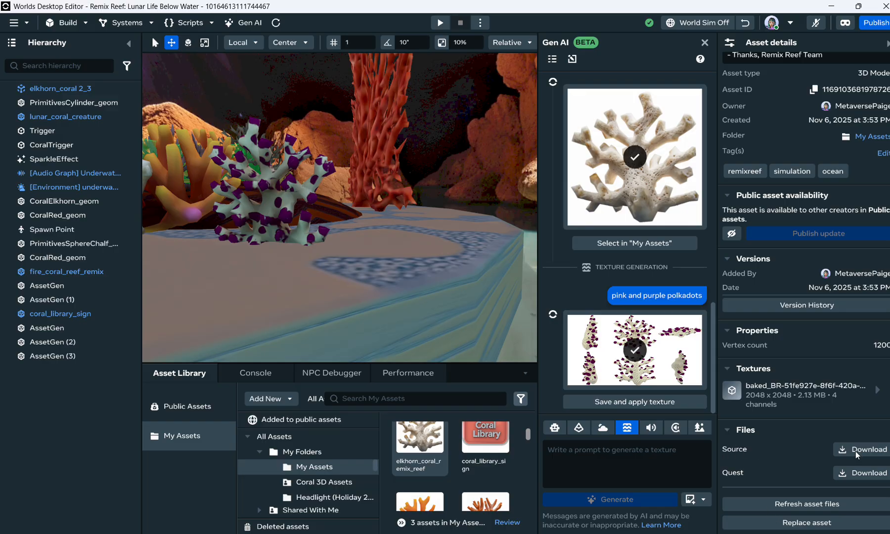
pyautogui.scroll(3, 861, 448)
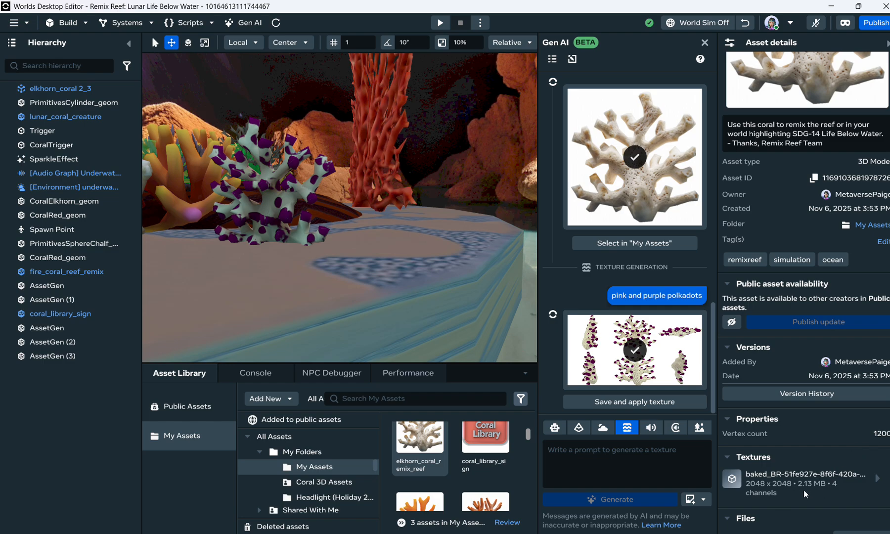
pyautogui.scroll(-3, 804, 489)
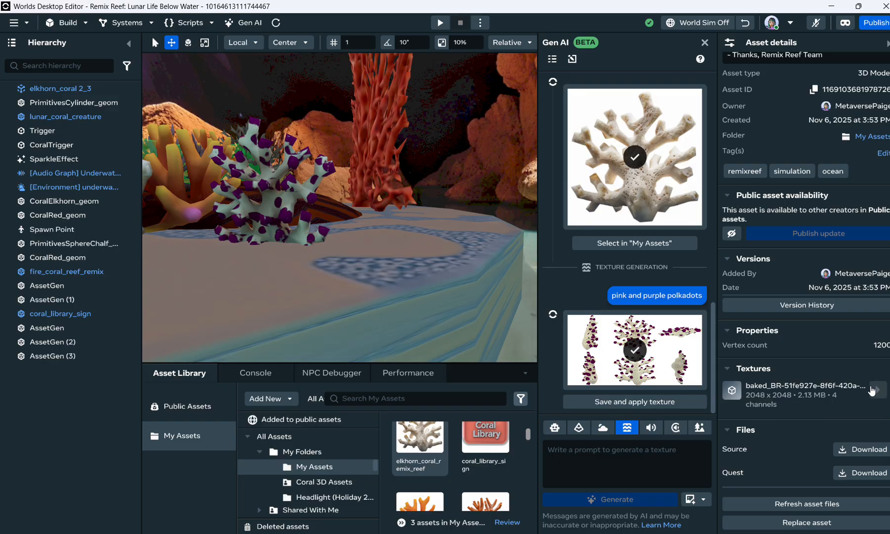
pyautogui.click(856, 474)
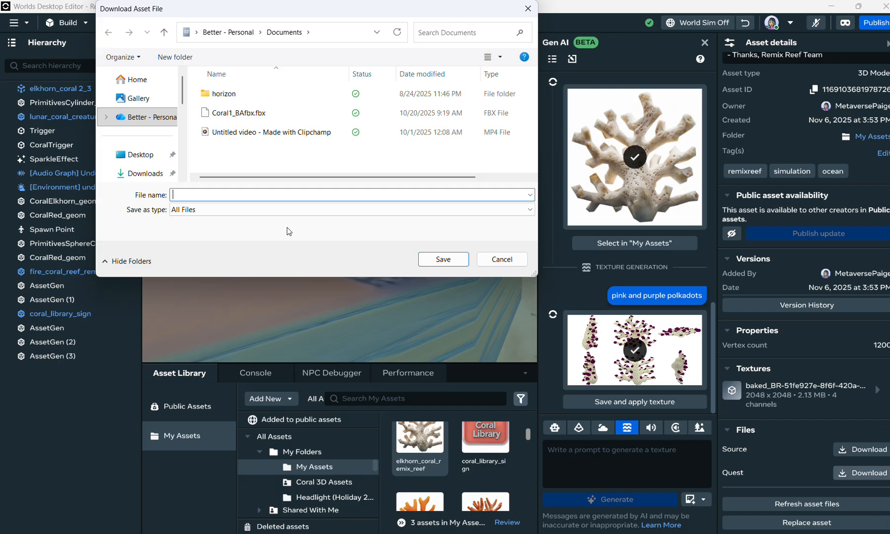
pyautogui.click(211, 210)
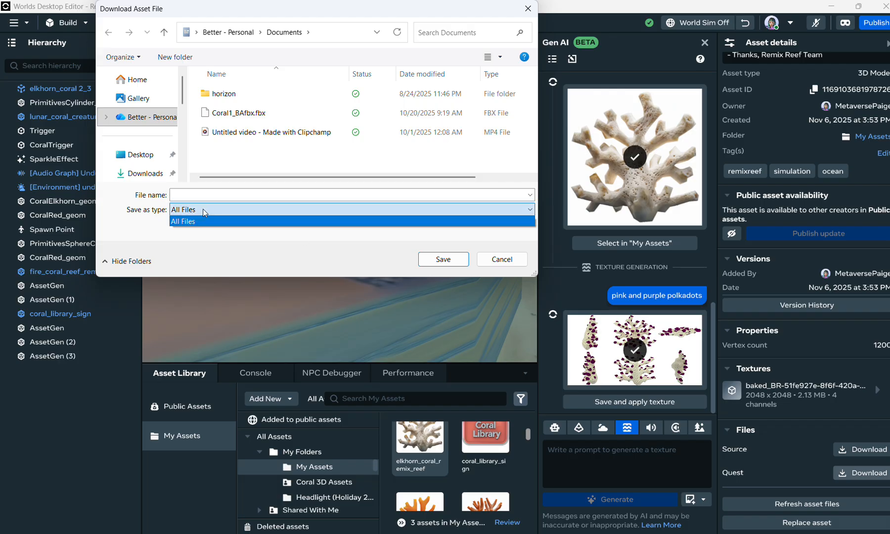
pyautogui.click(196, 196)
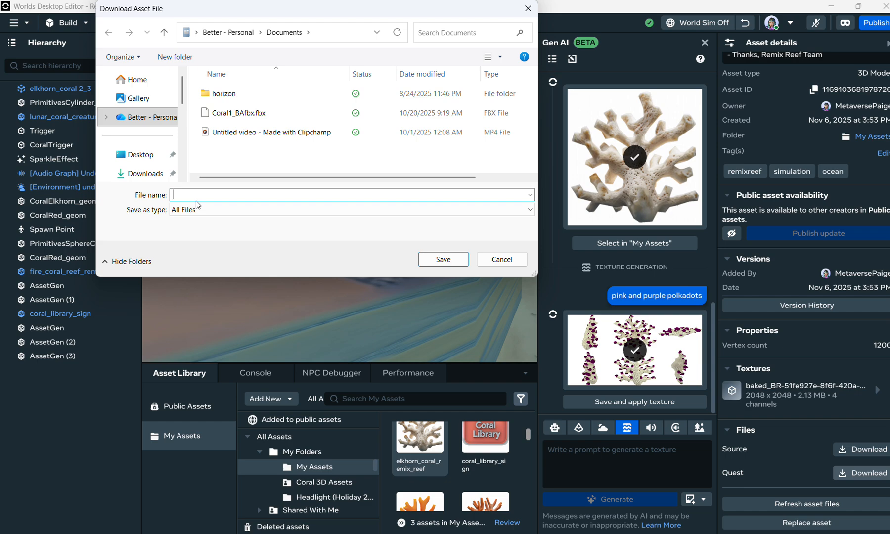
pyautogui.write('Elkhorn Coral')
pyautogui.click(441, 259)
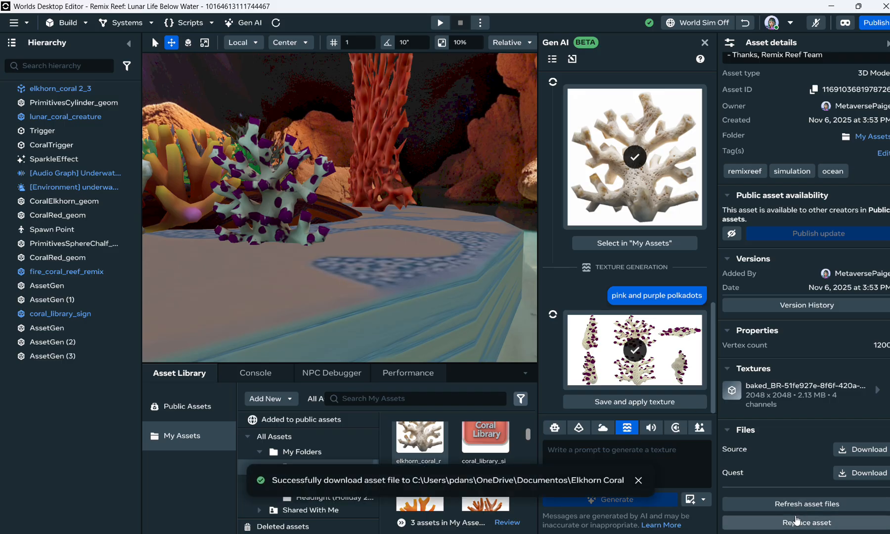
pyautogui.click(859, 450)
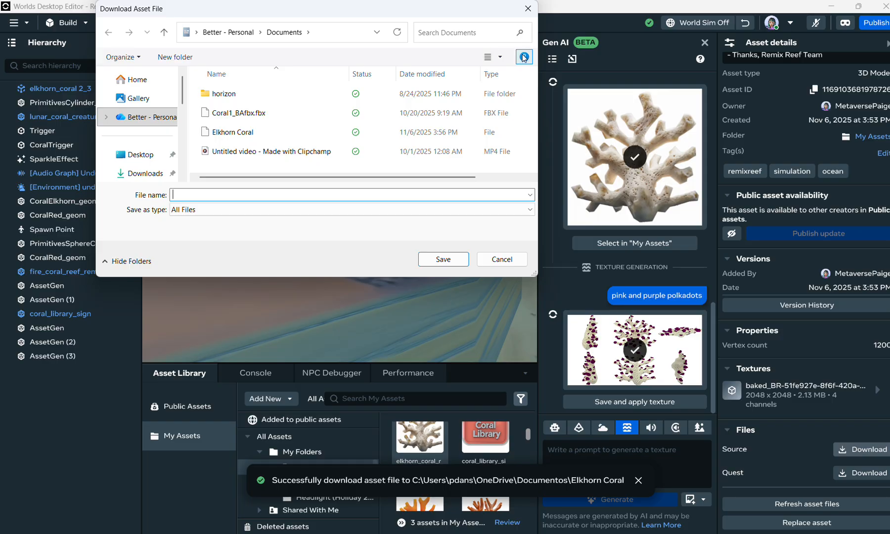
pyautogui.click(528, 9)
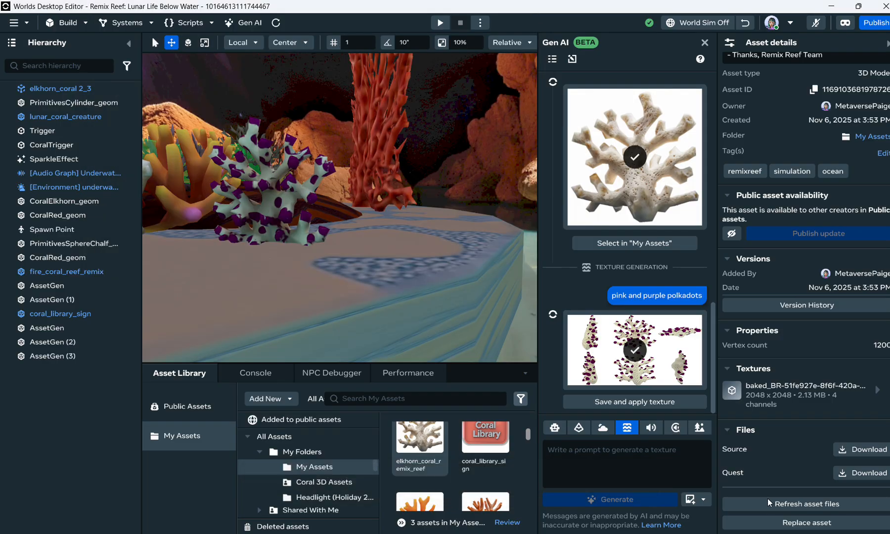
pyautogui.click(865, 473)
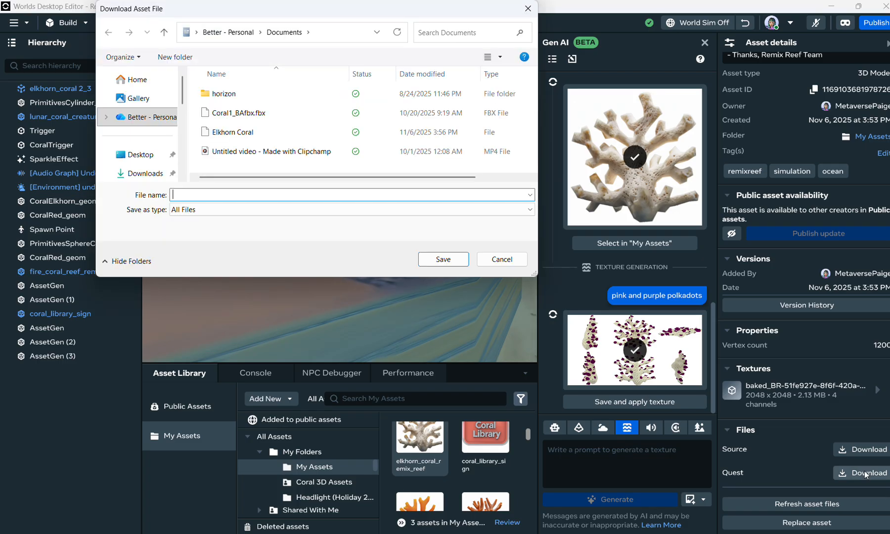
pyautogui.click(529, 11)
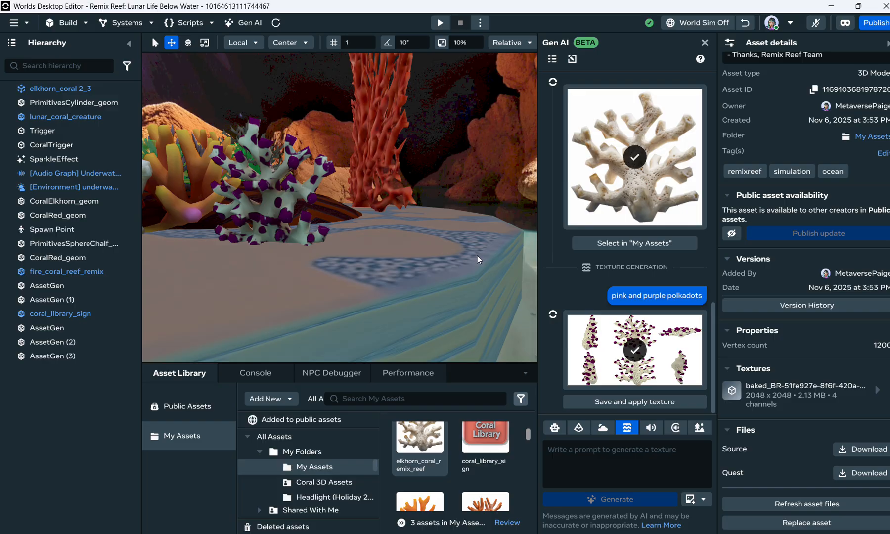
# - Close Gen AI, view the arranged corals from farther back, and display the public assets in the Asset Library
pyautogui.click(705, 43)
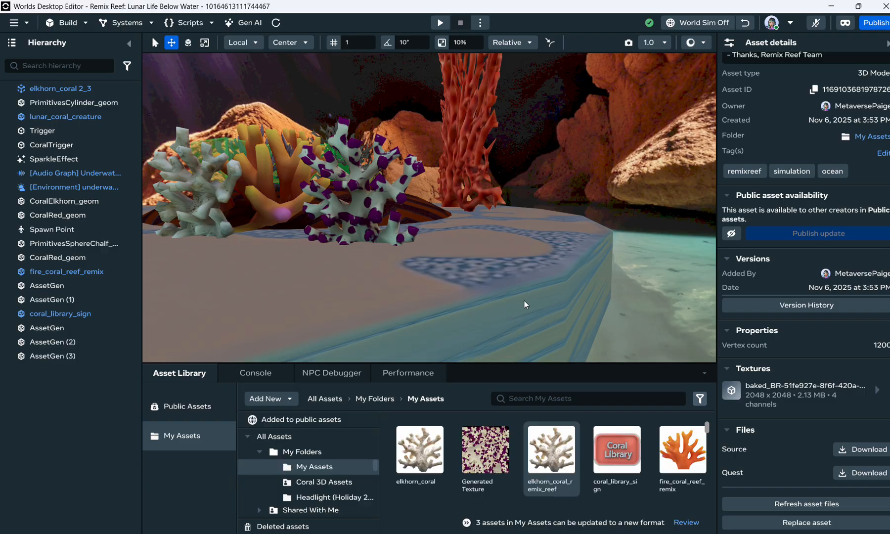
pyautogui.press('a')
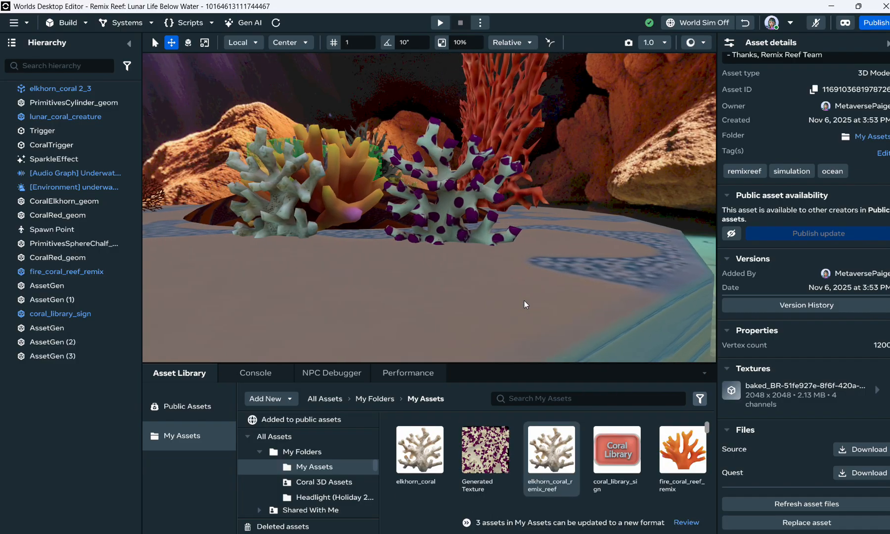
pyautogui.press('a')
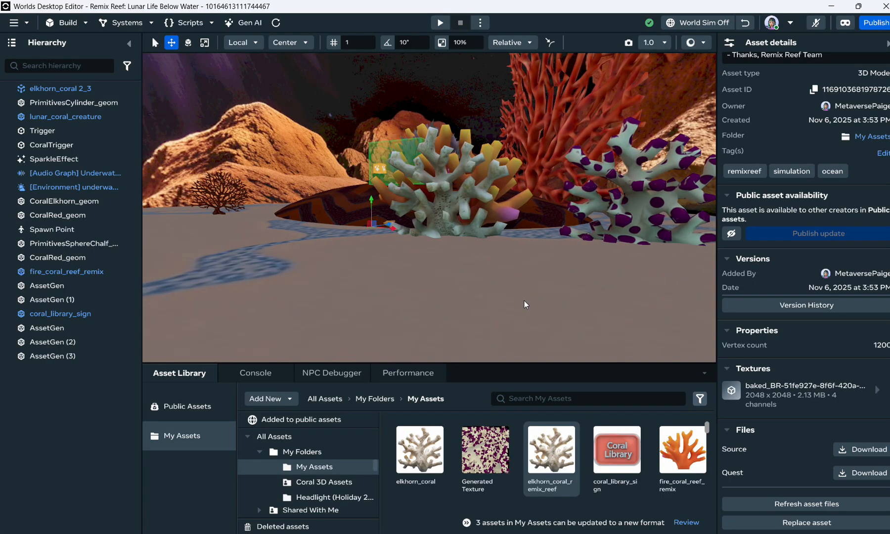
pyautogui.press('s')
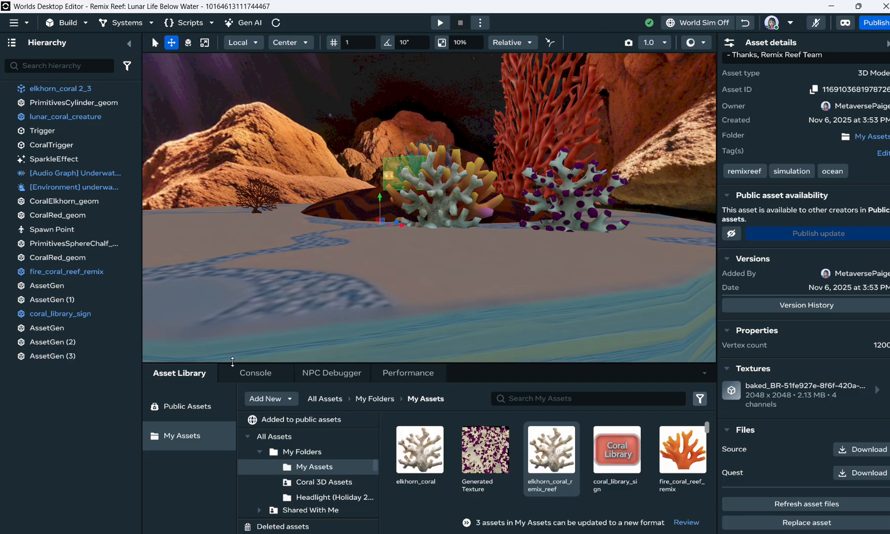
pyautogui.click(195, 407)
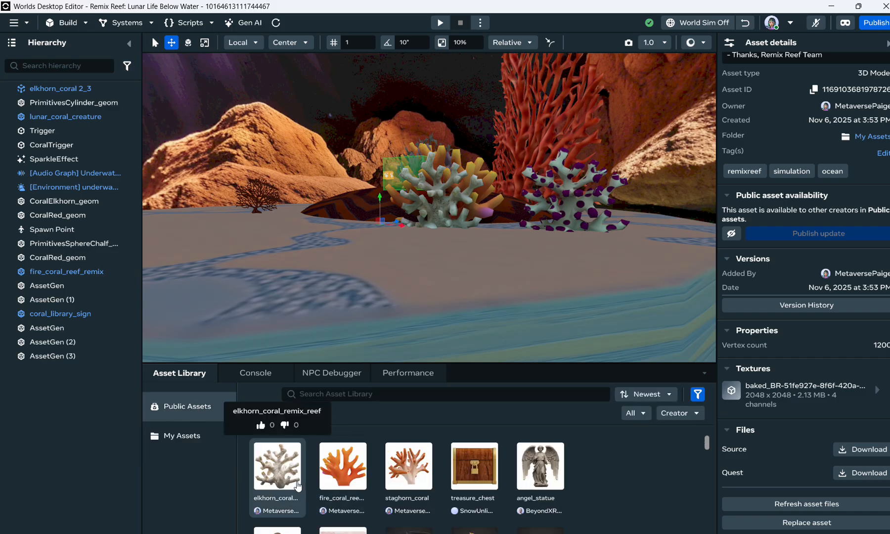